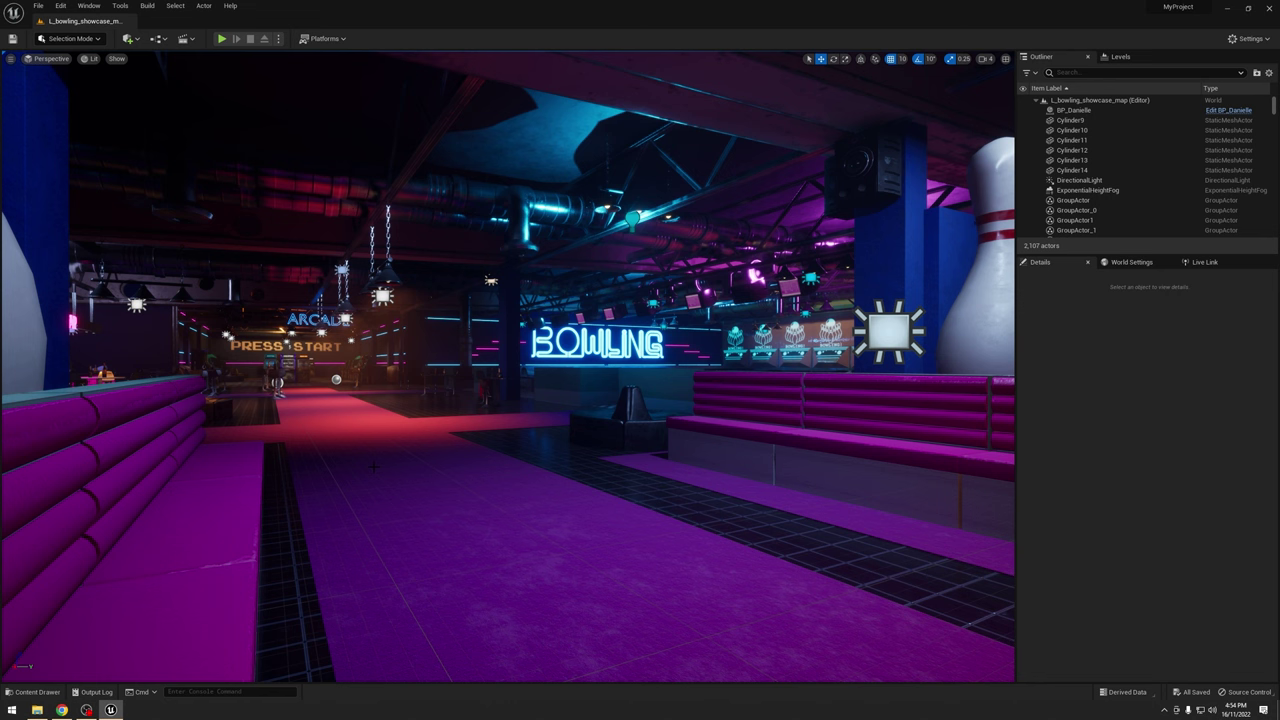
Place a Cine Camera Actor on the purple walkway between the benches in the foreground
{"action": "right_click_drag", "start_coordinate": [374, 464], "coordinate": [377, 466]}
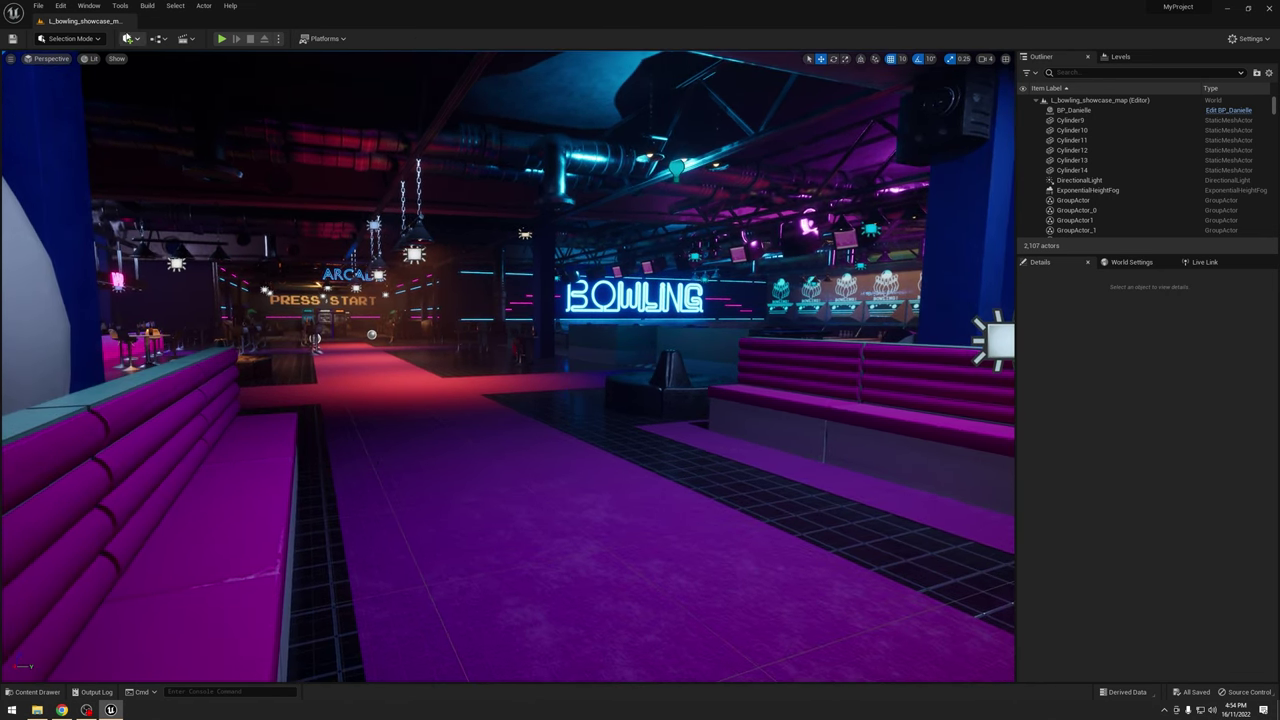
{"action": "left_click", "coordinate": [128, 39]}
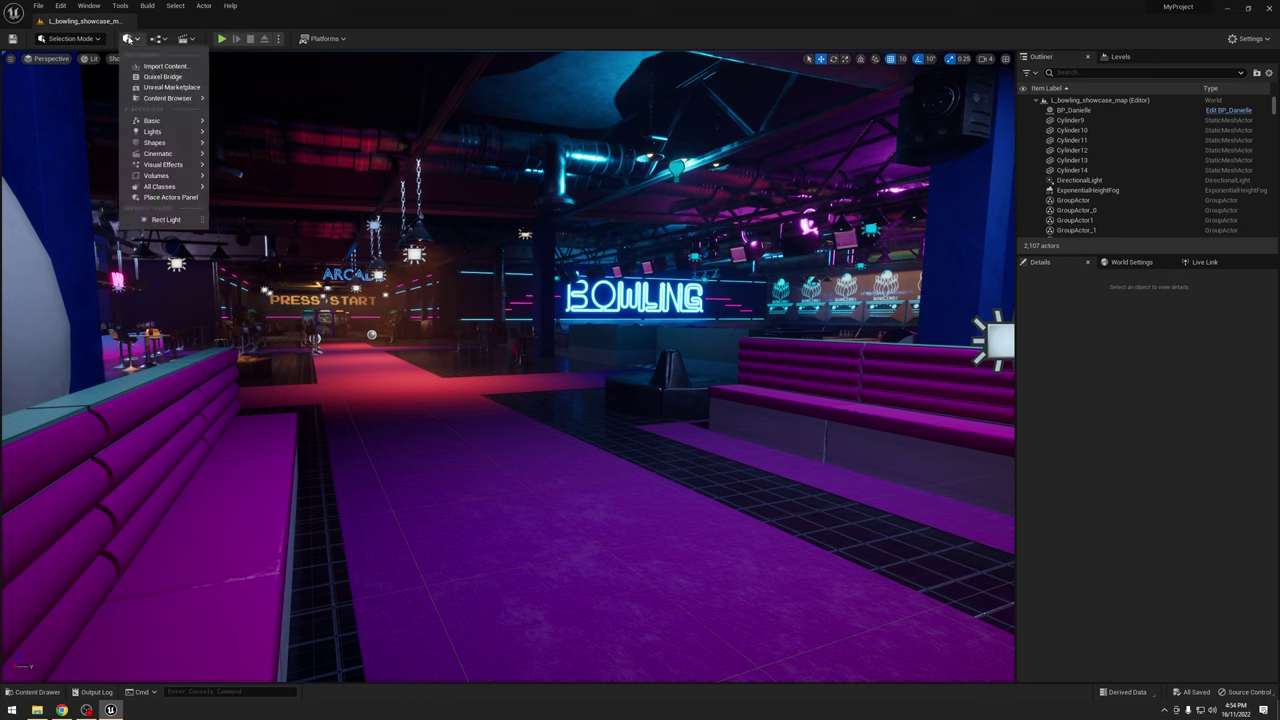
{"action": "mouse_move", "coordinate": [160, 153]}
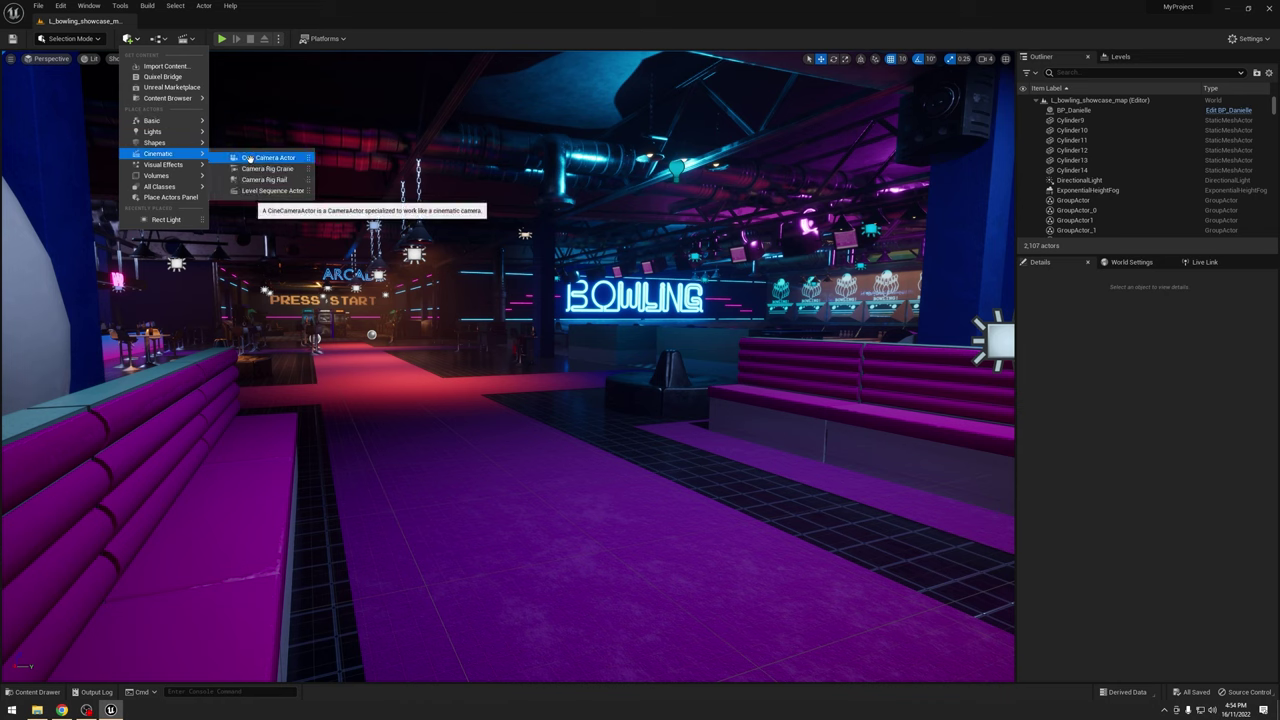
{"action": "left_click_drag", "start_coordinate": [249, 158], "coordinate": [547, 598]}
{"action": "left_click_drag", "start_coordinate": [520, 545], "coordinate": [540, 572]}
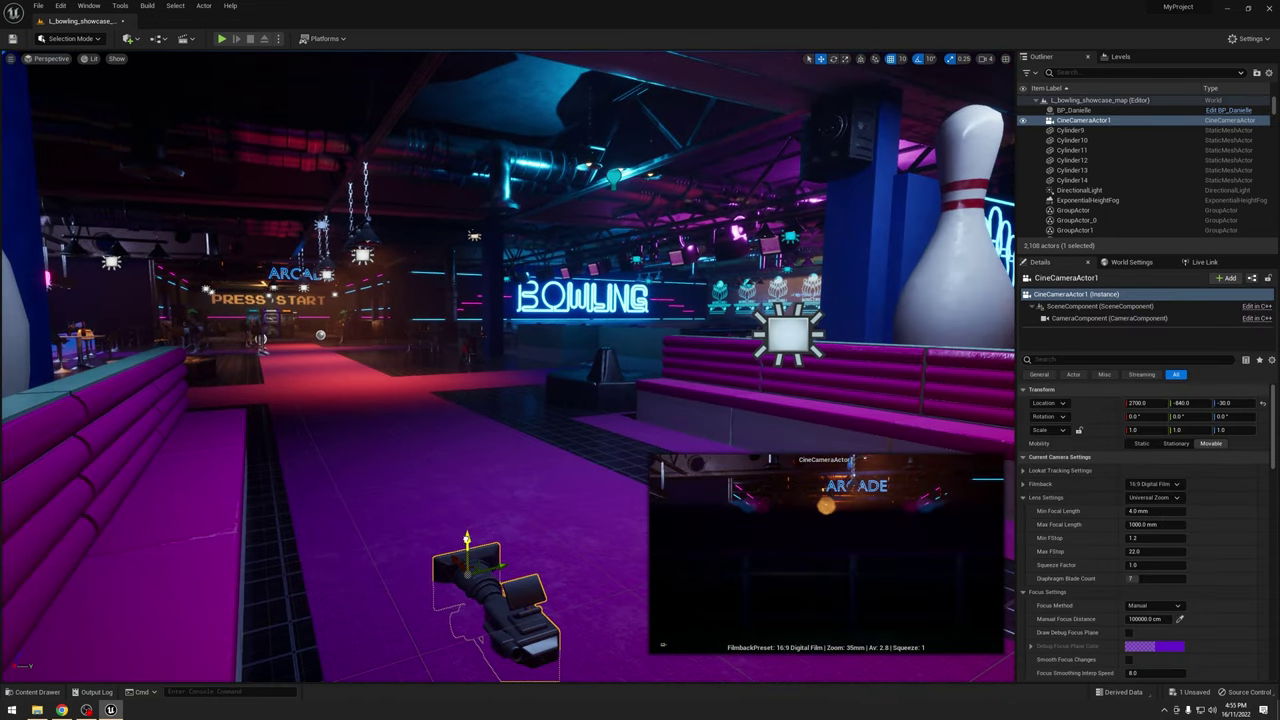
Raise the camera to a Z location of 110 and rotate it 20° about Z toward the Bowling sign
{"action": "left_click_drag", "start_coordinate": [466, 545], "coordinate": [466, 305]}
{"action": "key", "text": "e"}
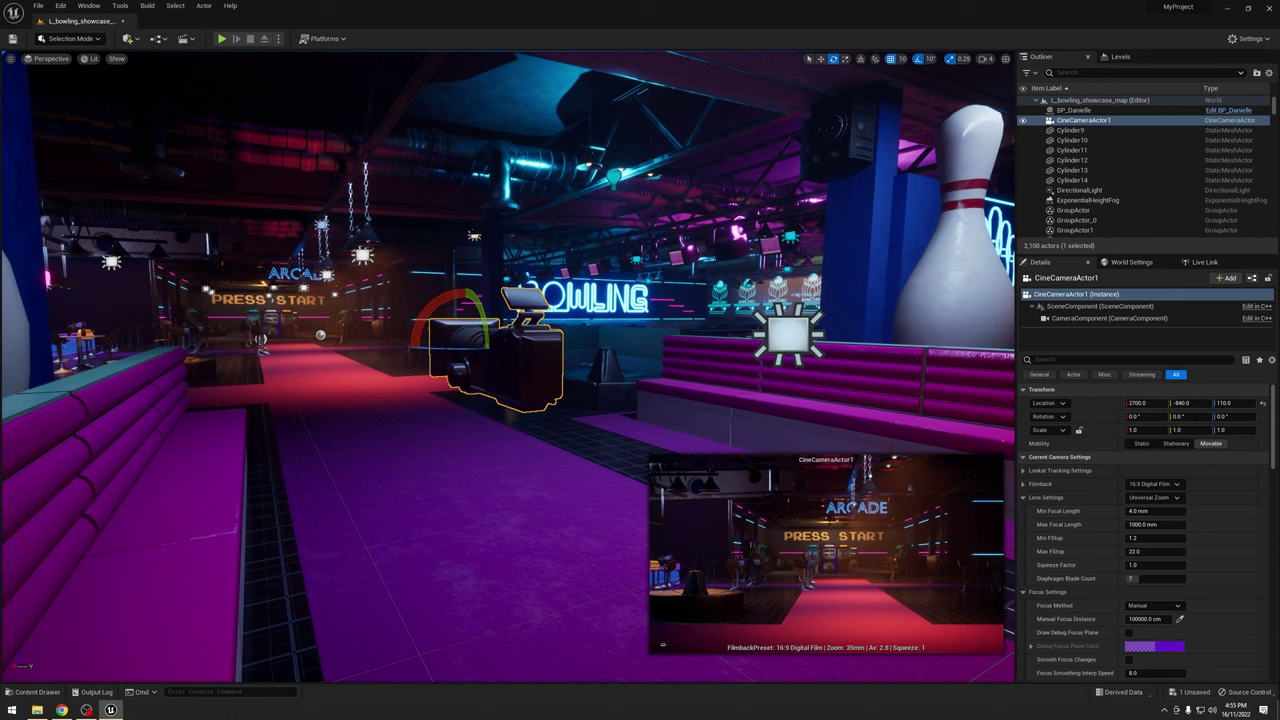
{"action": "left_click_drag", "start_coordinate": [440, 350], "coordinate": [405, 350]}
{"action": "right_click_drag", "start_coordinate": [405, 350], "coordinate": [285, 350]}
{"action": "right_click_drag", "start_coordinate": [505, 352], "coordinate": [476, 416]}
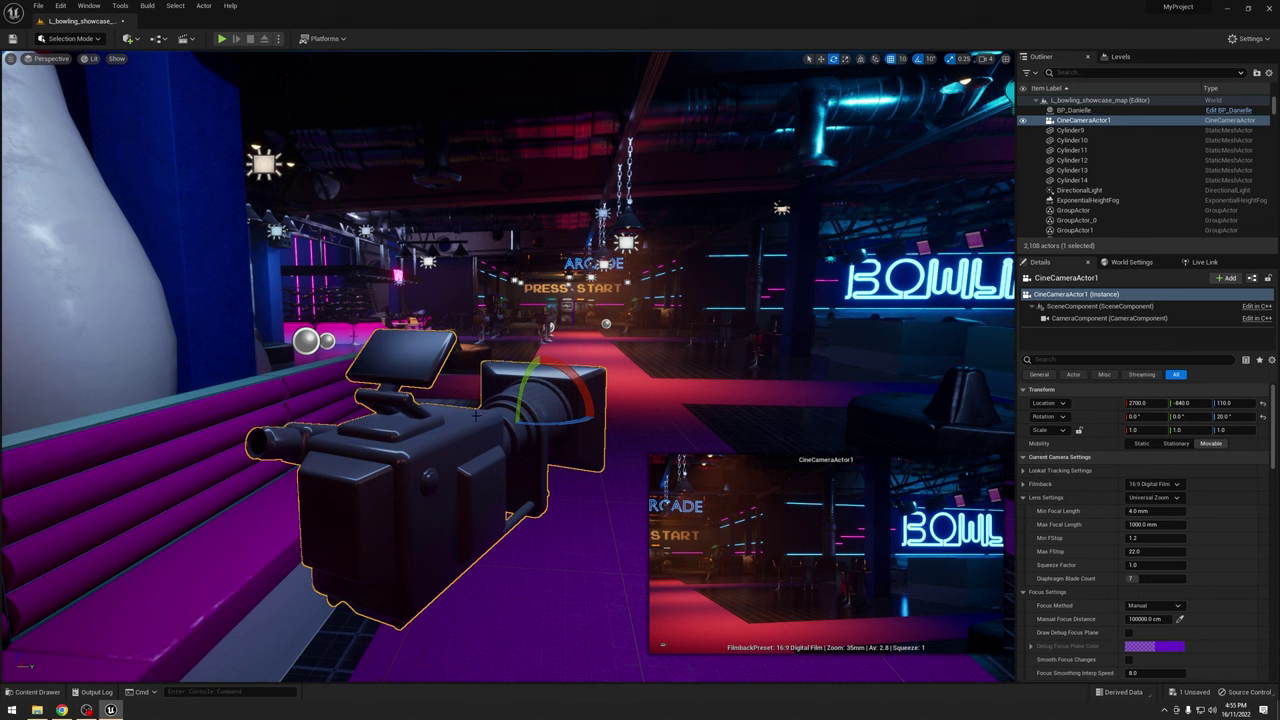
Collapse the camera's Lens Settings and Focus Settings groups
{"action": "left_click", "coordinate": [1024, 497]}
{"action": "left_click", "coordinate": [1024, 511]}
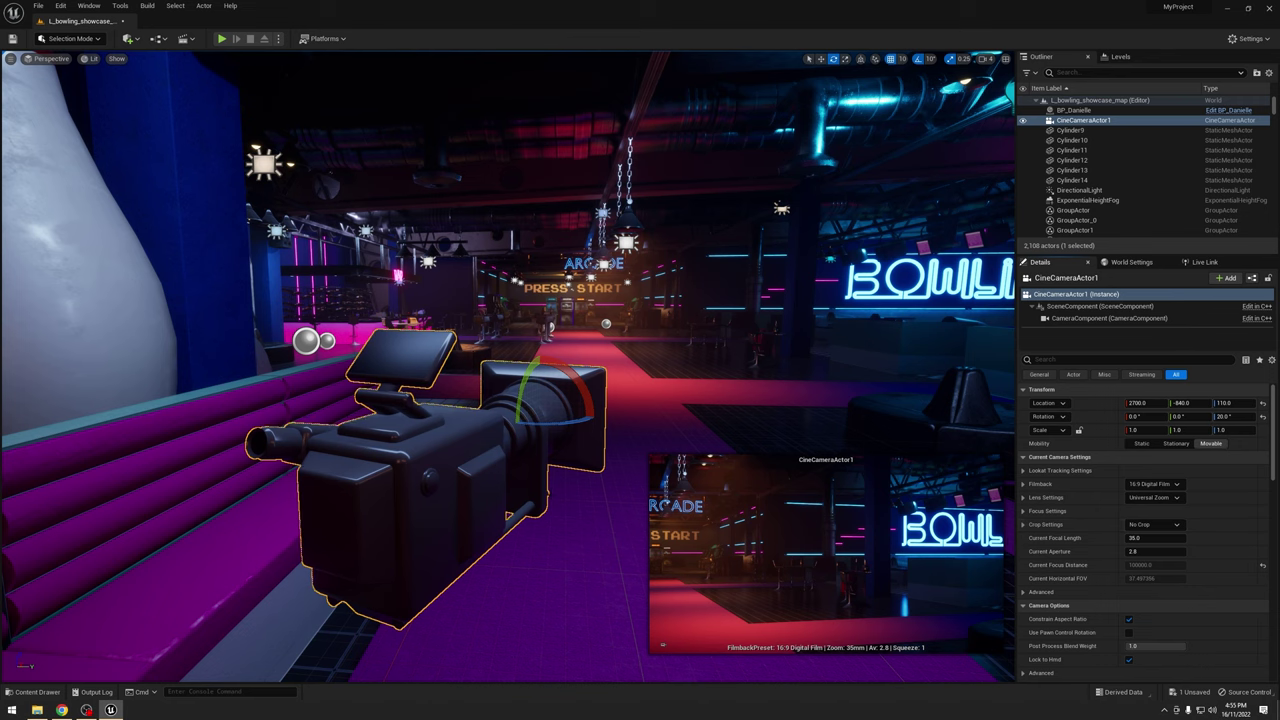
{"action": "right_click_drag", "start_coordinate": [540, 400], "coordinate": [565, 420]}
{"action": "key", "text": "s"}
{"action": "right_click_drag", "start_coordinate": [577, 497], "coordinate": [606, 497]}
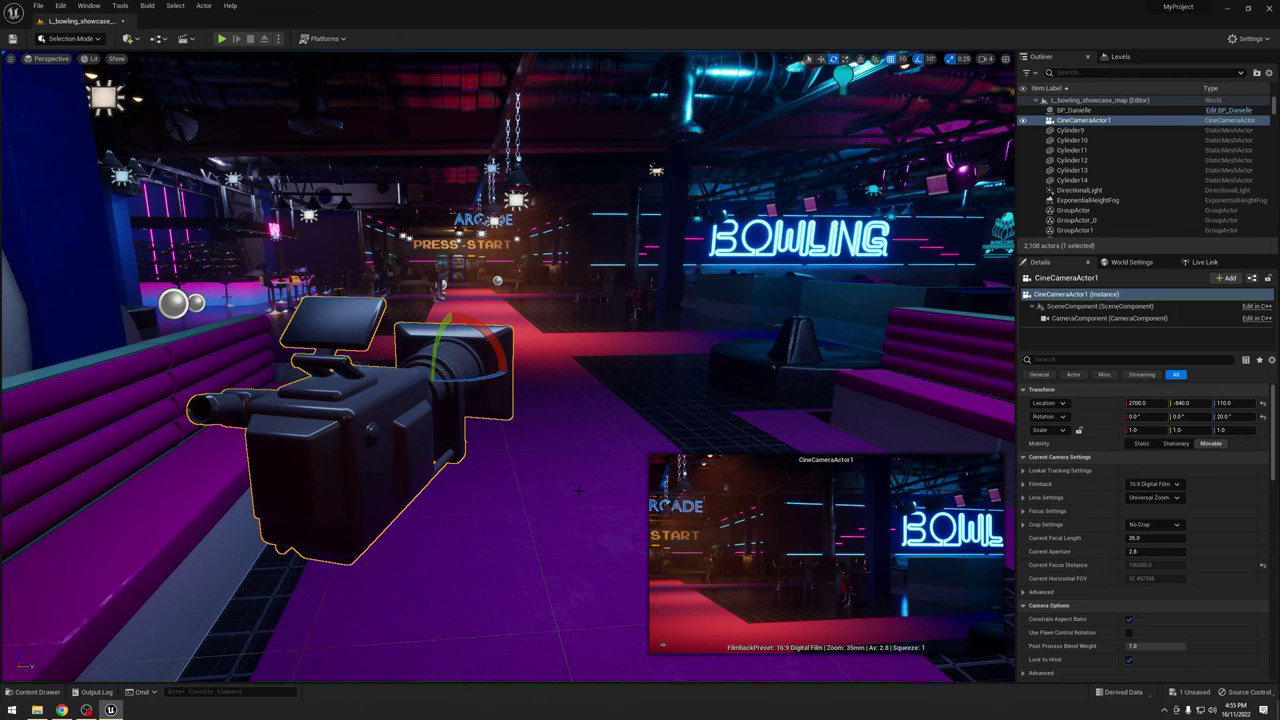
{"action": "right_click_drag", "start_coordinate": [508, 366], "coordinate": [782, 384]}
{"action": "key", "text": "a"}
{"action": "right_click_drag", "start_coordinate": [458, 474], "coordinate": [478, 454]}
{"action": "key", "text": "d"}
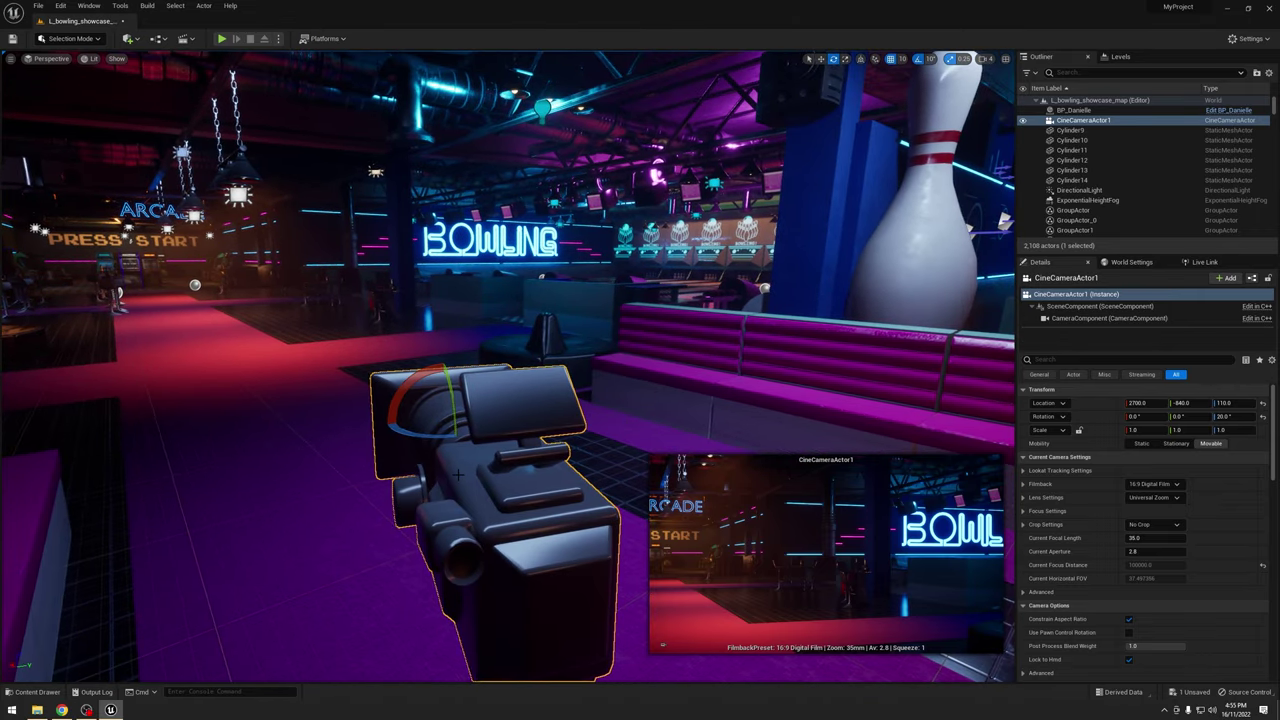
Set the camera's crop to 1.77 (16:9) and its filmback to 35mm Academy
{"action": "left_click", "coordinate": [1152, 524]}
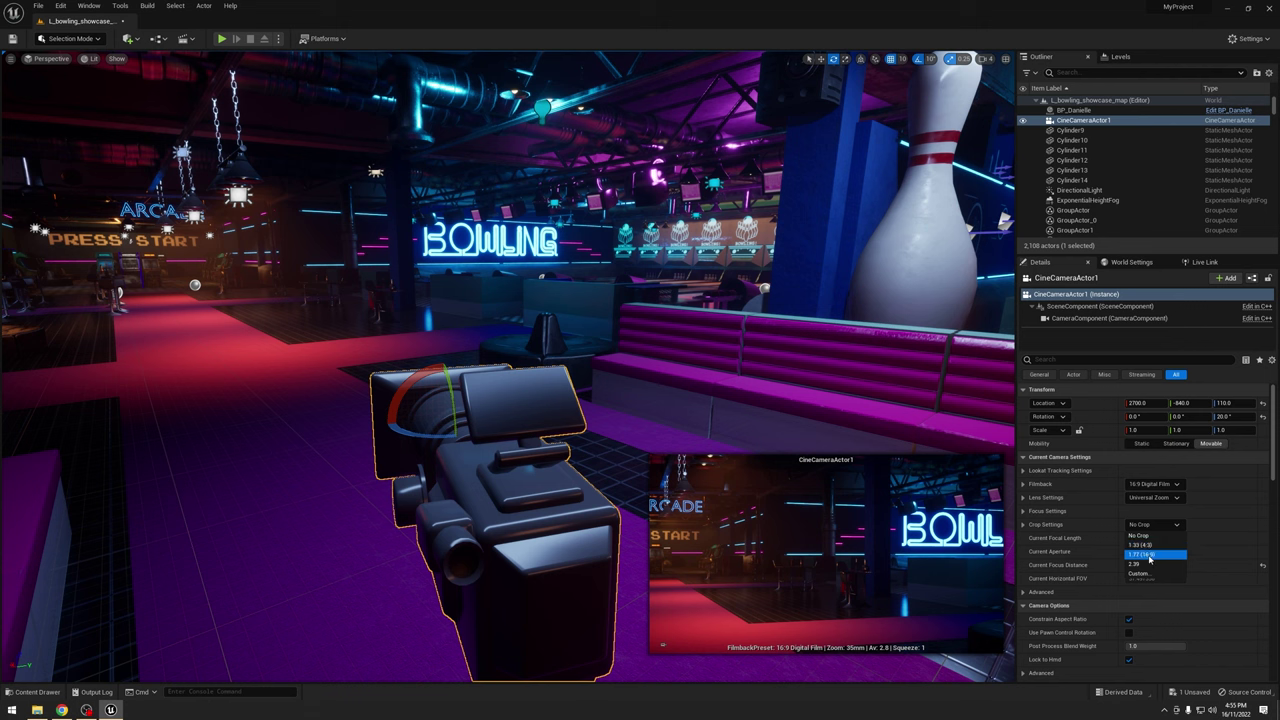
{"action": "left_click", "coordinate": [1149, 556]}
{"action": "left_click", "coordinate": [1152, 484]}
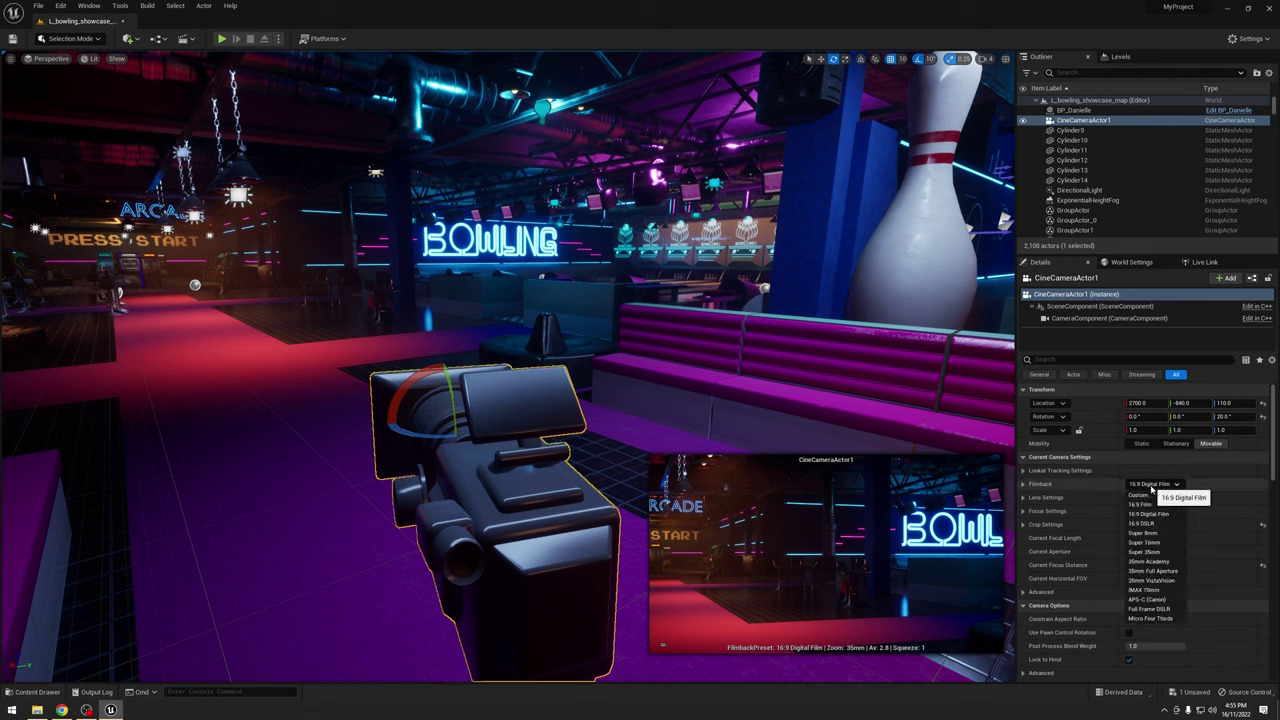
{"action": "left_click", "coordinate": [1150, 561]}
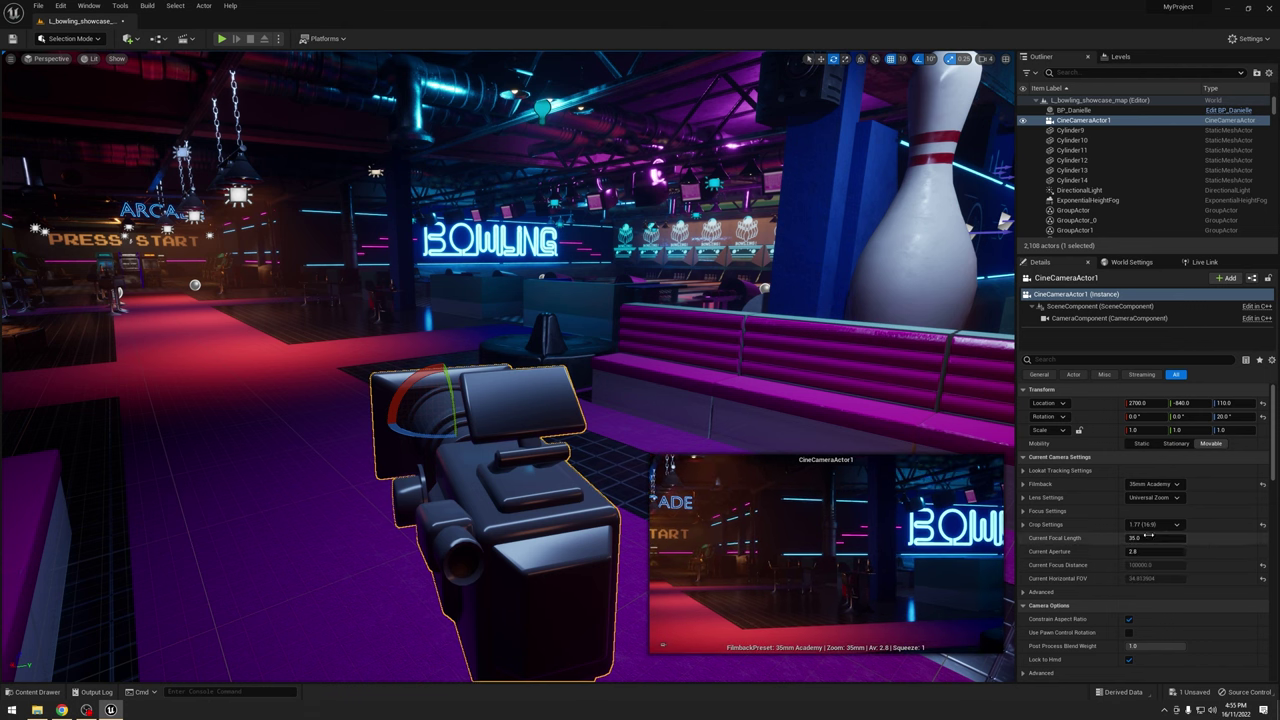
Switch the camera's crop to No Crop and back to 1.77 (16:9) to compare the framing
{"action": "left_click", "coordinate": [1152, 524]}
{"action": "left_click", "coordinate": [1150, 537]}
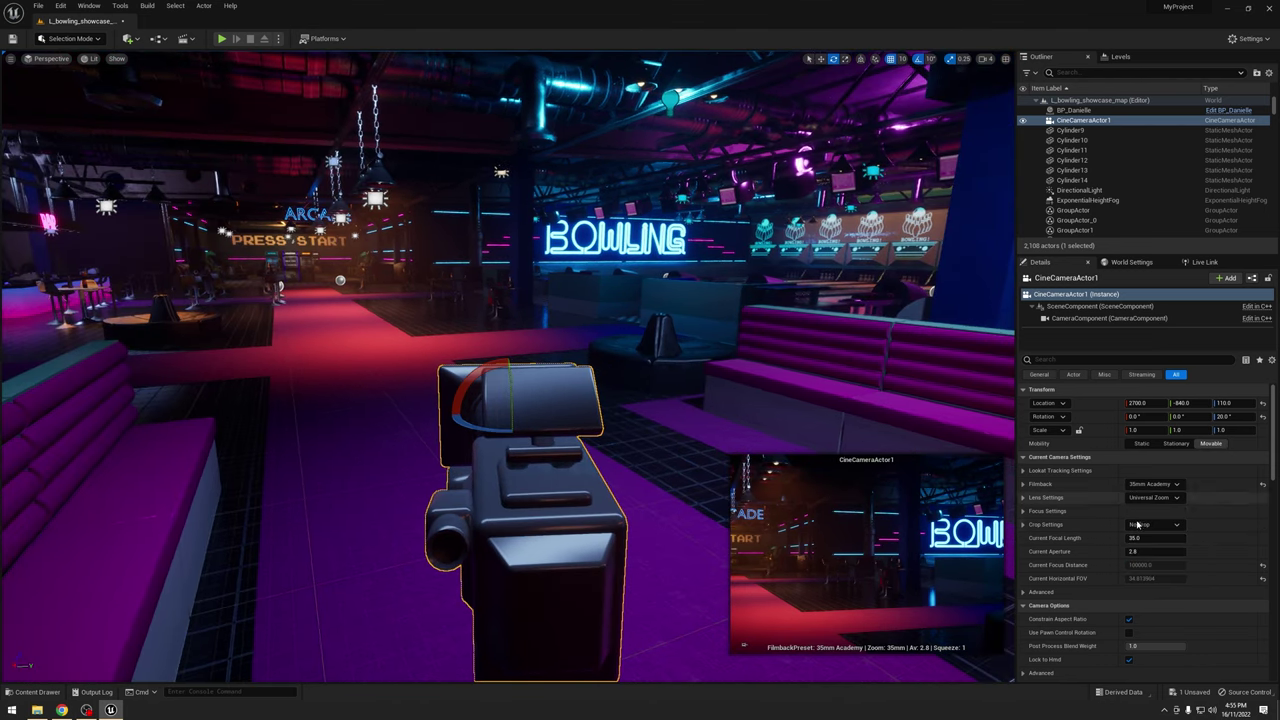
{"action": "left_click", "coordinate": [1152, 524]}
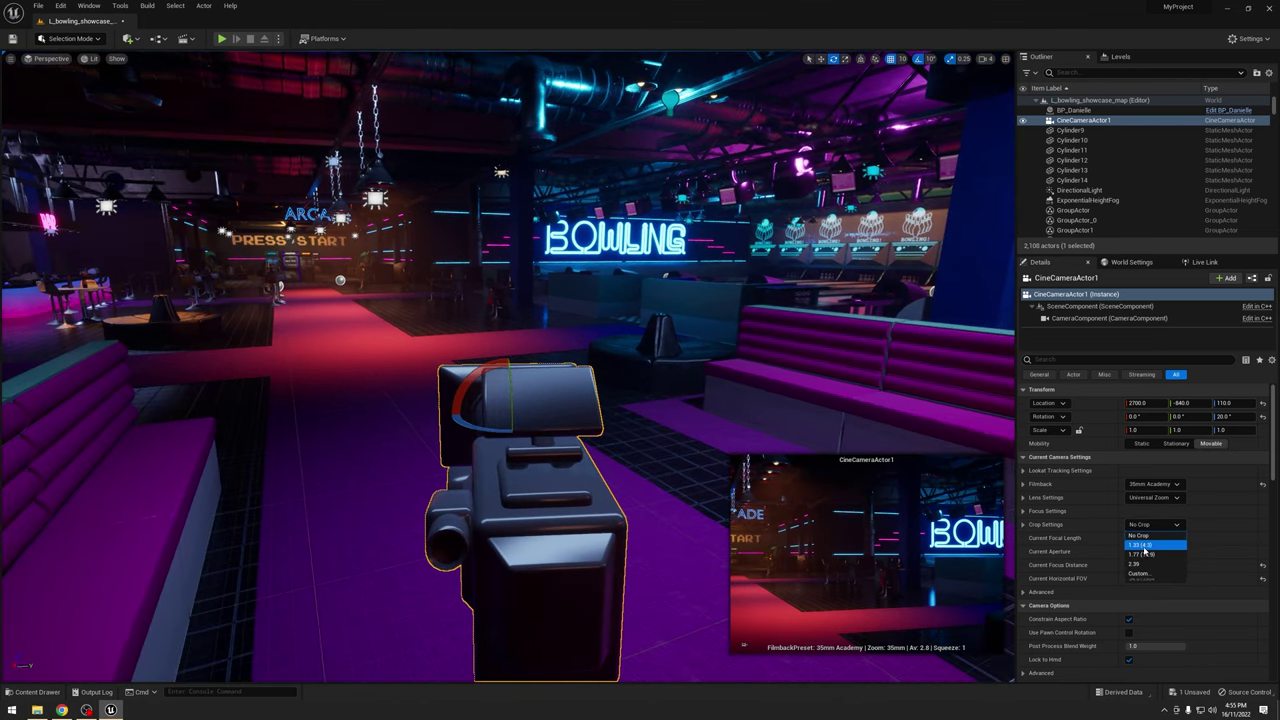
{"action": "left_click", "coordinate": [1146, 554]}
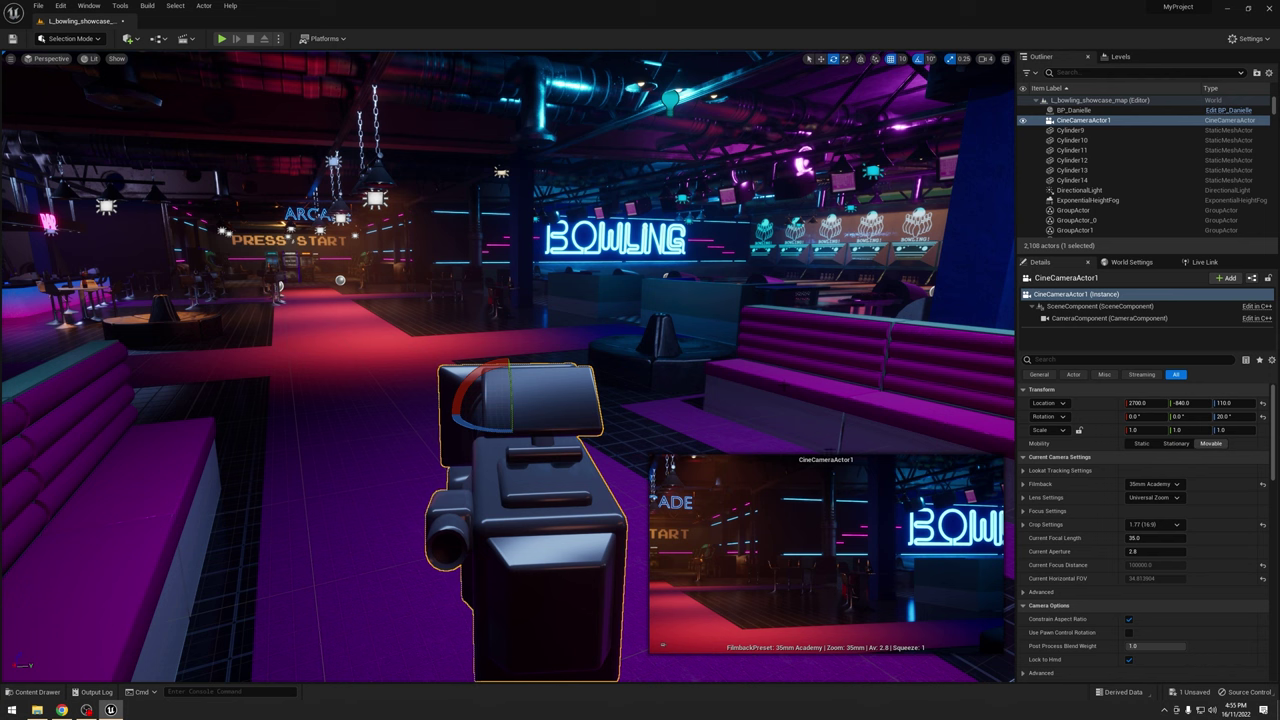
Set the camera's crop preset to 2.39
{"action": "left_click", "coordinate": [1152, 524]}
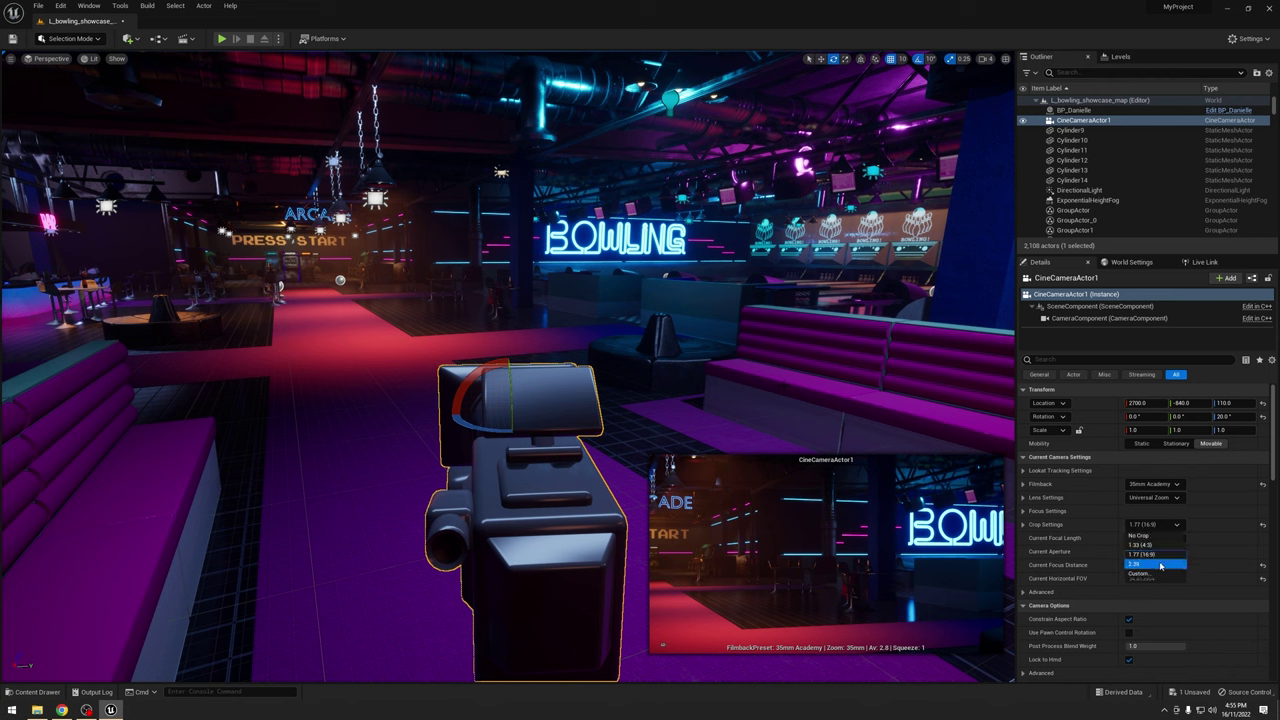
{"action": "left_click", "coordinate": [1160, 566]}
{"action": "left_click", "coordinate": [1152, 524]}
{"action": "left_click", "coordinate": [1136, 566]}
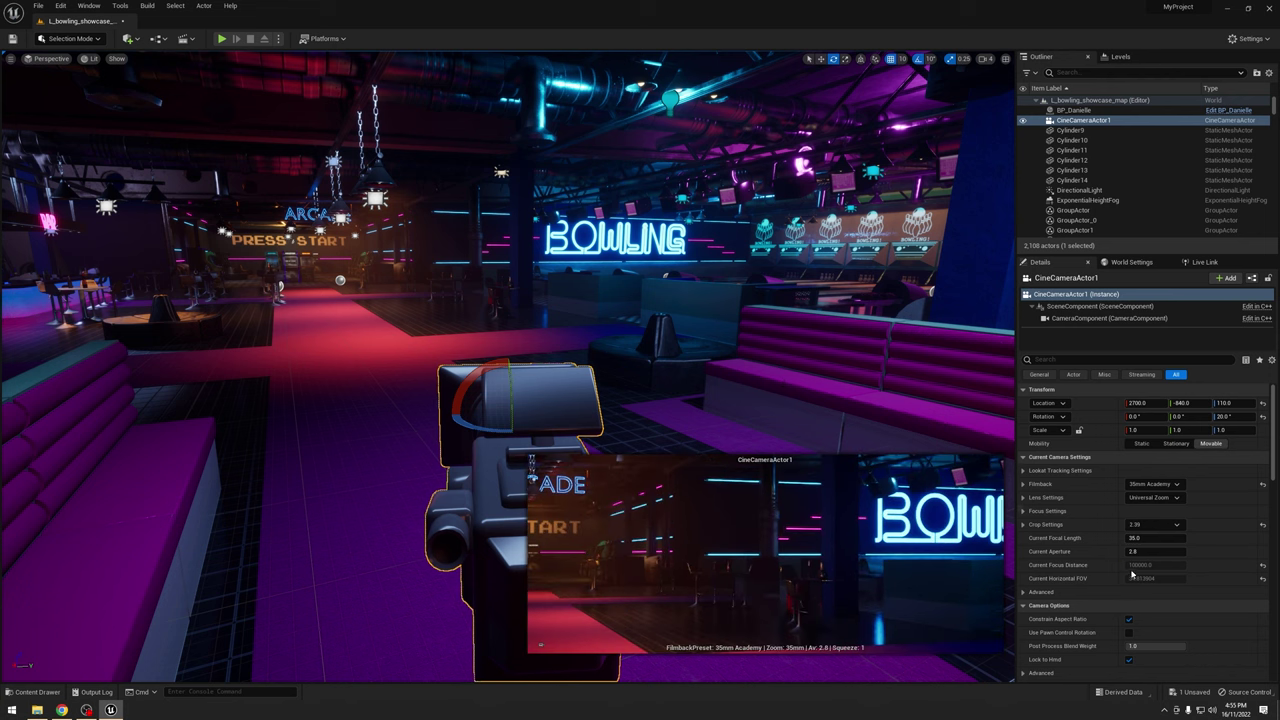
Expand the crop settings and set a custom cropped aspect ratio of 2.0
{"action": "left_click", "coordinate": [1023, 524]}
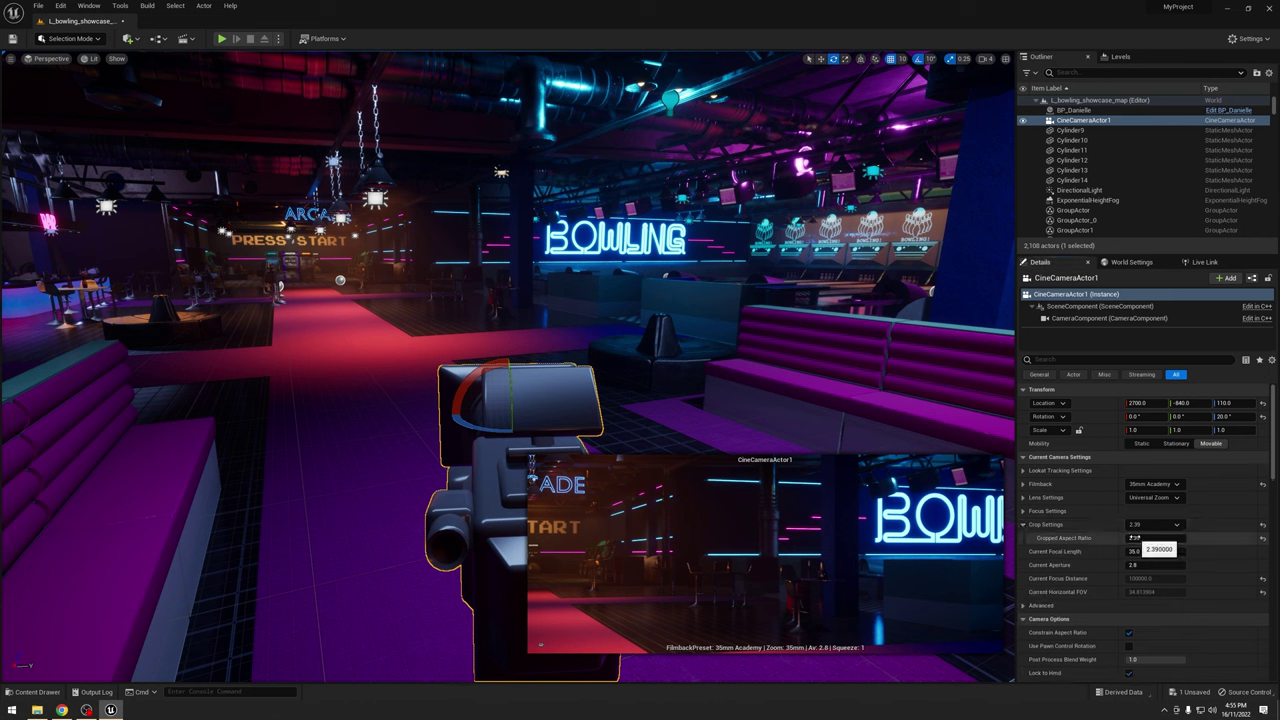
{"action": "left_click", "coordinate": [1134, 538]}
{"action": "type", "text": "5"}
{"action": "key", "text": "Return"}
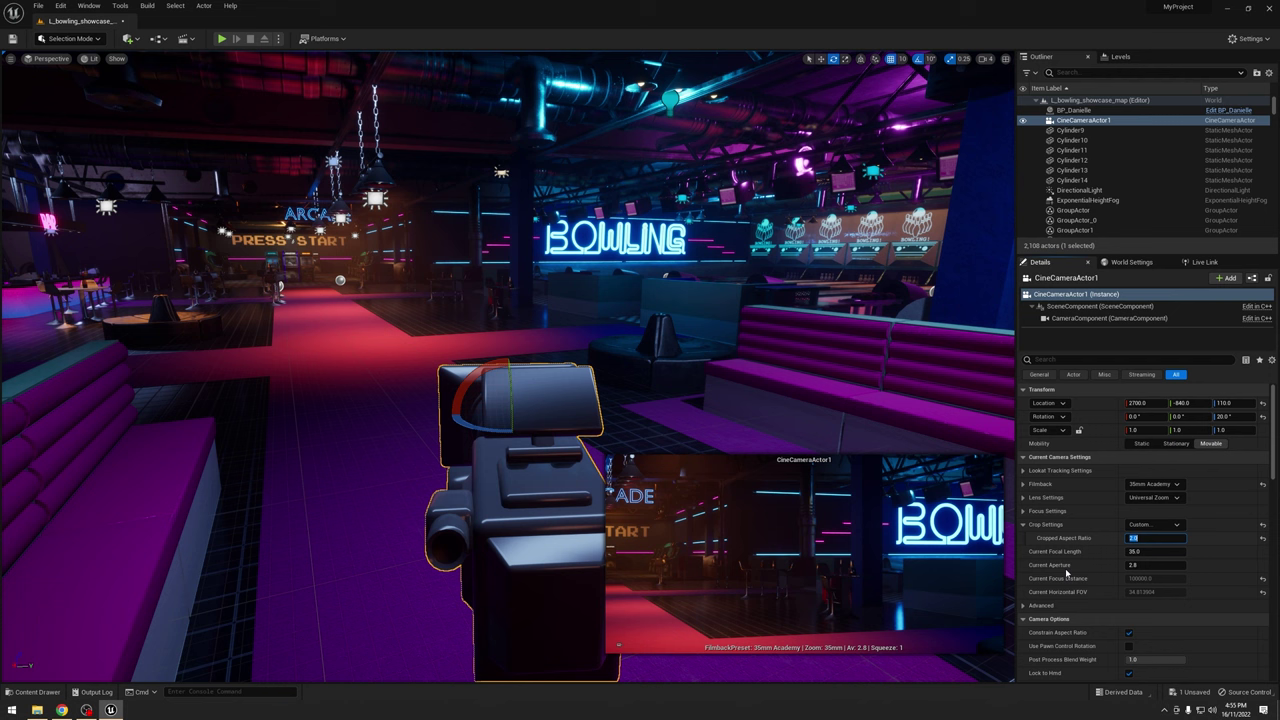
Reset the camera's crop to No Crop and collapse the crop settings
{"action": "left_click", "coordinate": [1140, 525]}
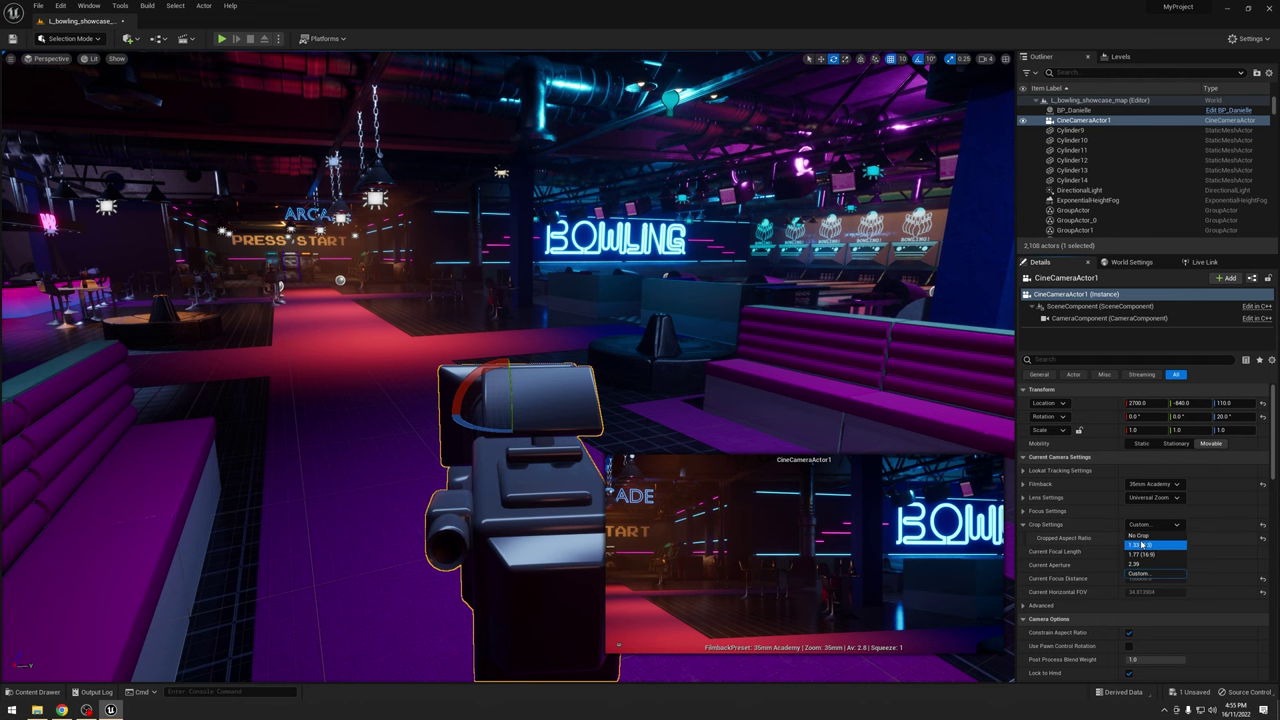
{"action": "left_click", "coordinate": [1138, 535]}
{"action": "left_click", "coordinate": [1023, 525]}
Try the 2.39 crop preset once more, and return the camera to No Crop
{"action": "right_click_drag", "start_coordinate": [880, 420], "coordinate": [782, 436]}
{"action": "left_click", "coordinate": [1155, 524]}
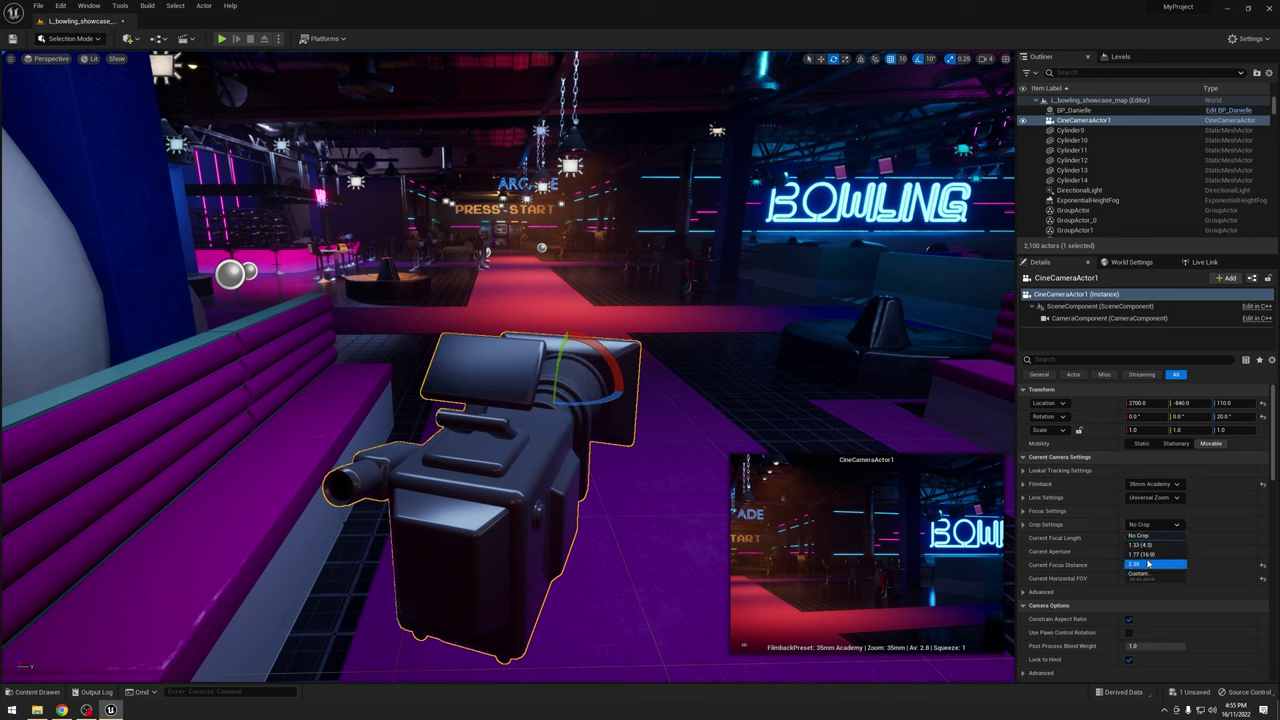
{"action": "left_click", "coordinate": [1148, 563]}
{"action": "left_click", "coordinate": [1155, 524]}
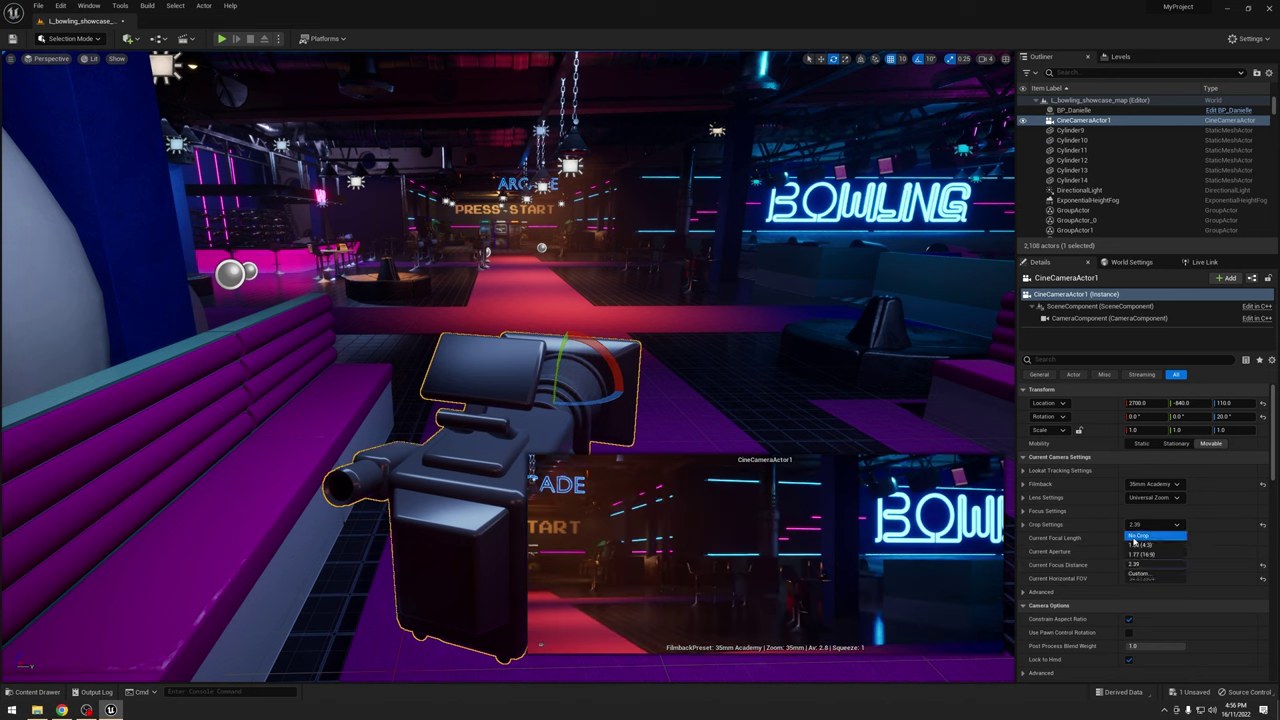
{"action": "left_click", "coordinate": [1140, 534]}
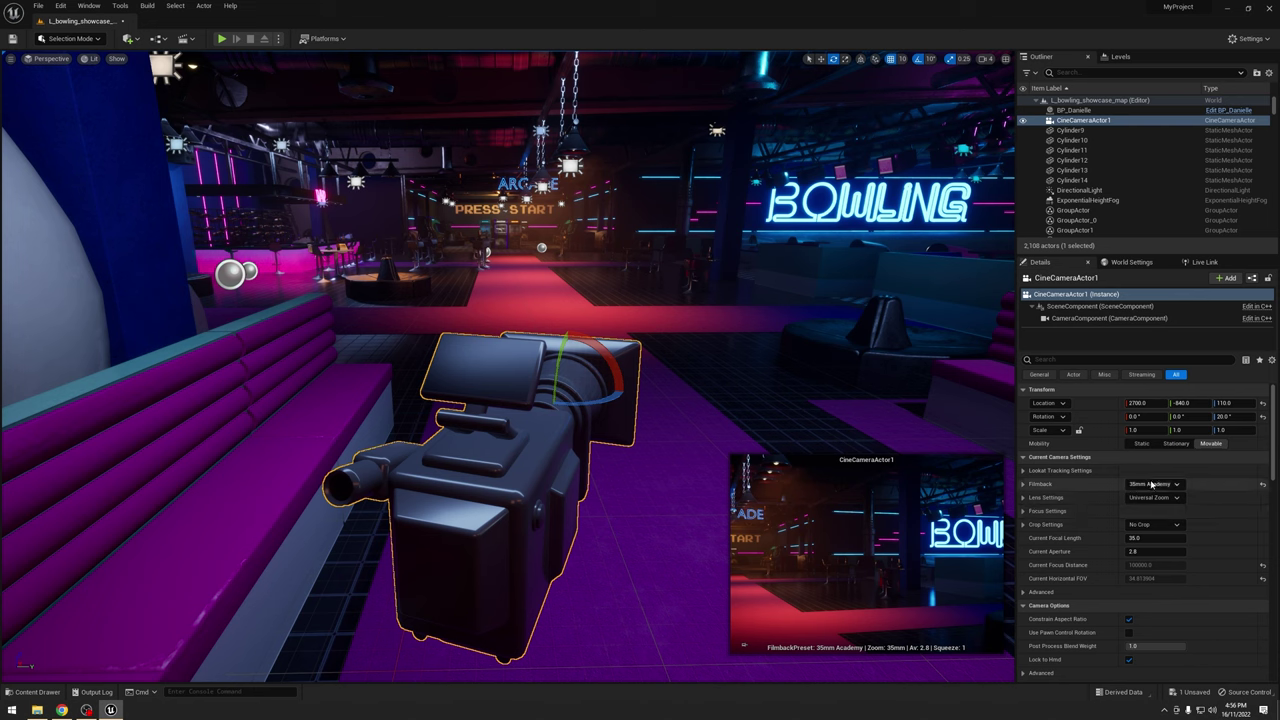
Expand the lens settings and set the squeeze factor to 2.0 for an anamorphic image
{"action": "left_click", "coordinate": [1024, 499]}
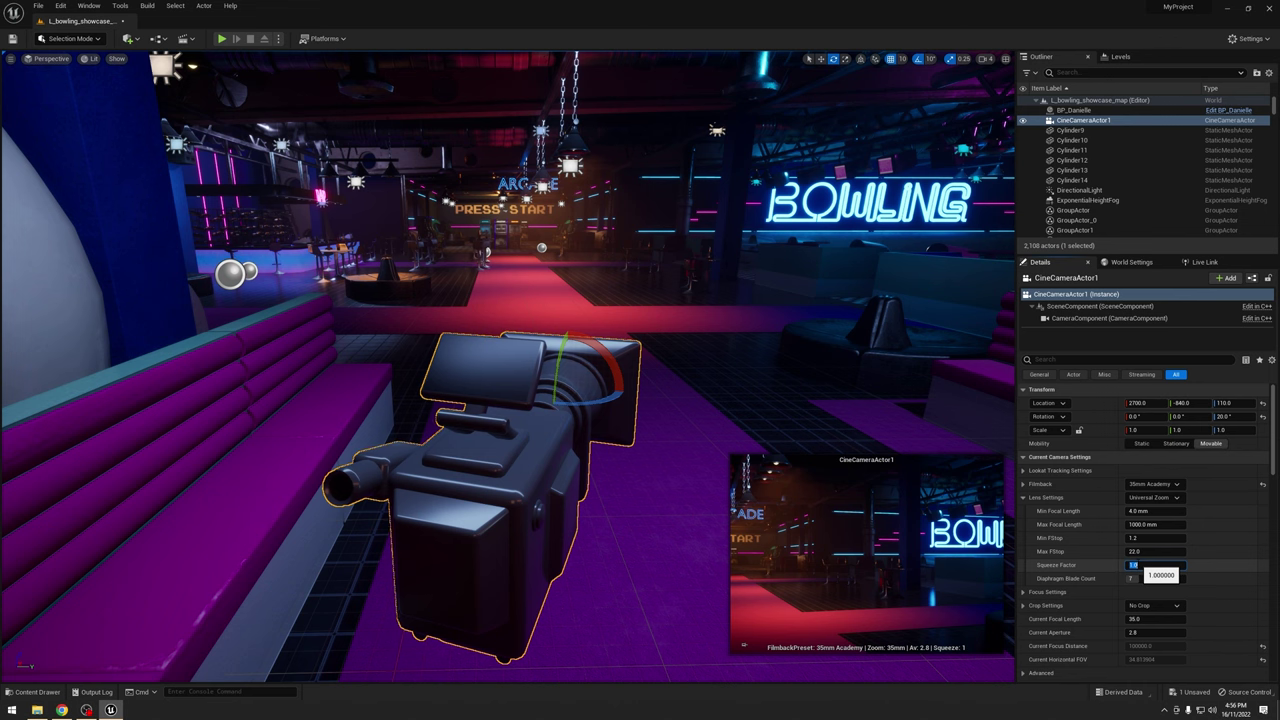
{"action": "key", "text": "Return"}
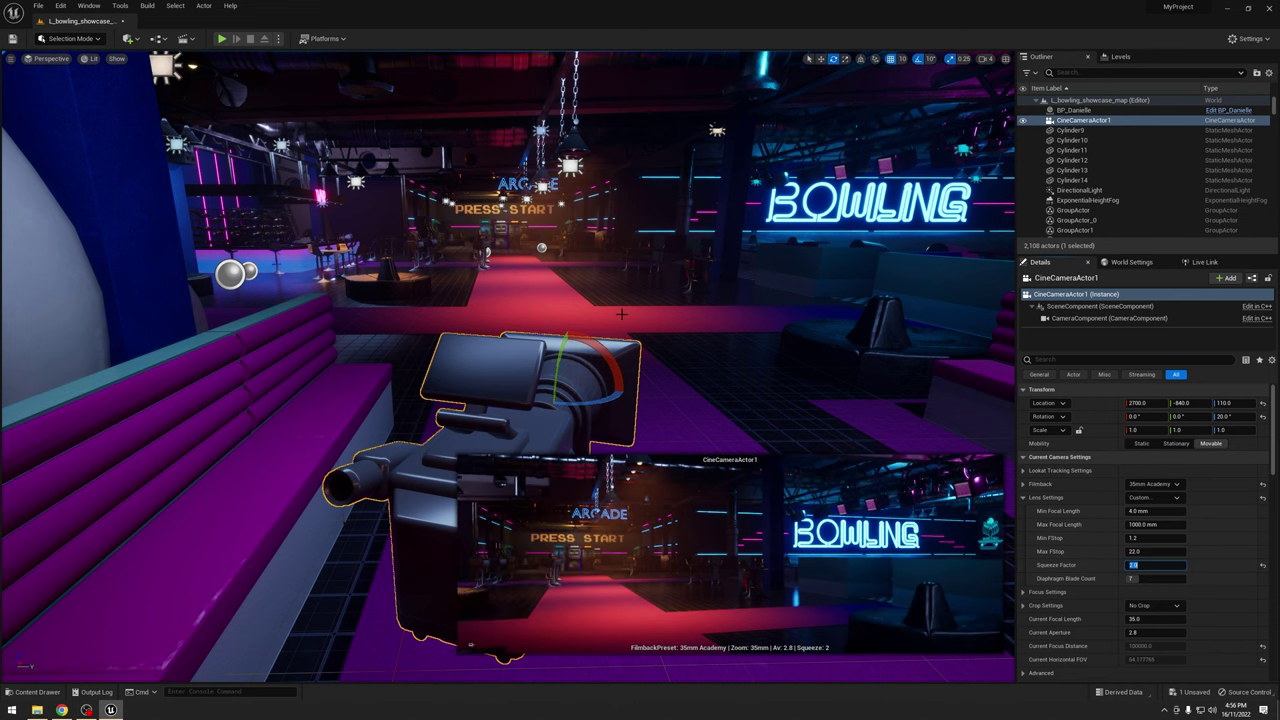
{"action": "mouse_move", "coordinate": [720, 370]}
{"action": "right_mouse_down"}
{"action": "mouse_move", "coordinate": [790, 385]}
{"action": "mouse_move", "coordinate": [710, 385]}
{"action": "right_mouse_up"}
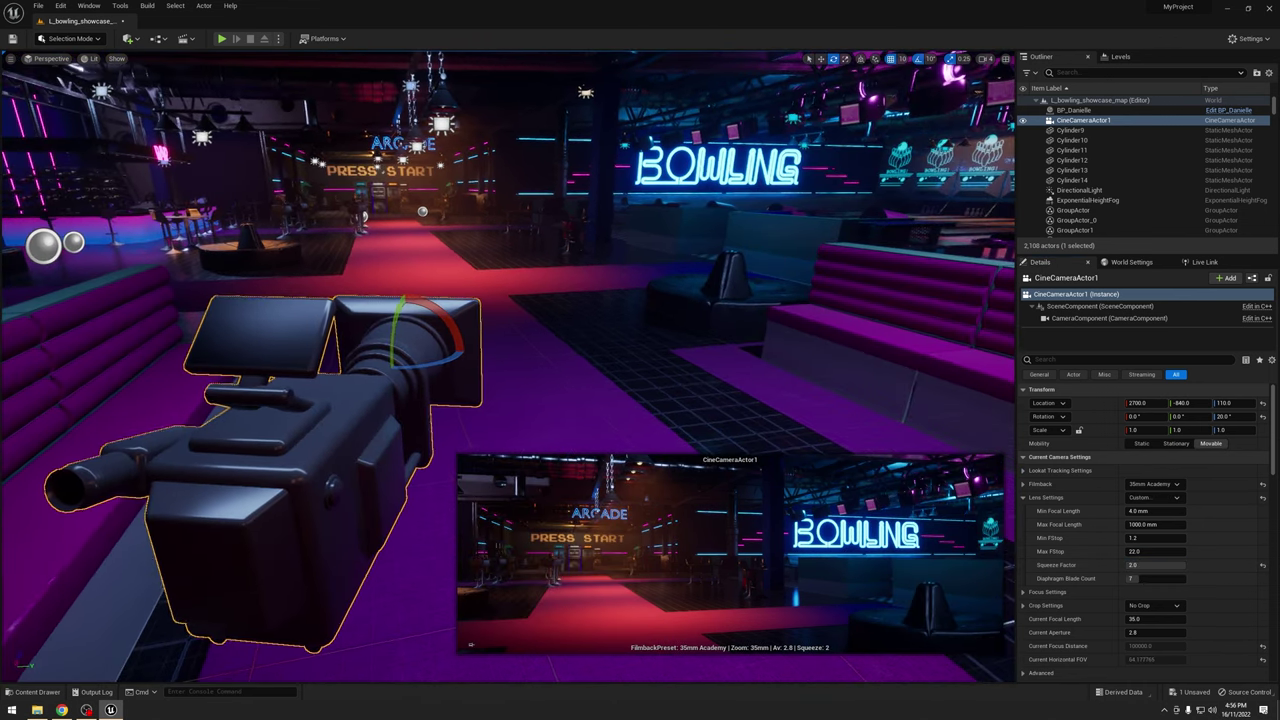
Change the filmback to 16:9 DSLR and set the squeeze factor to 1.33
{"action": "left_click", "coordinate": [1157, 487]}
{"action": "left_click", "coordinate": [1150, 521]}
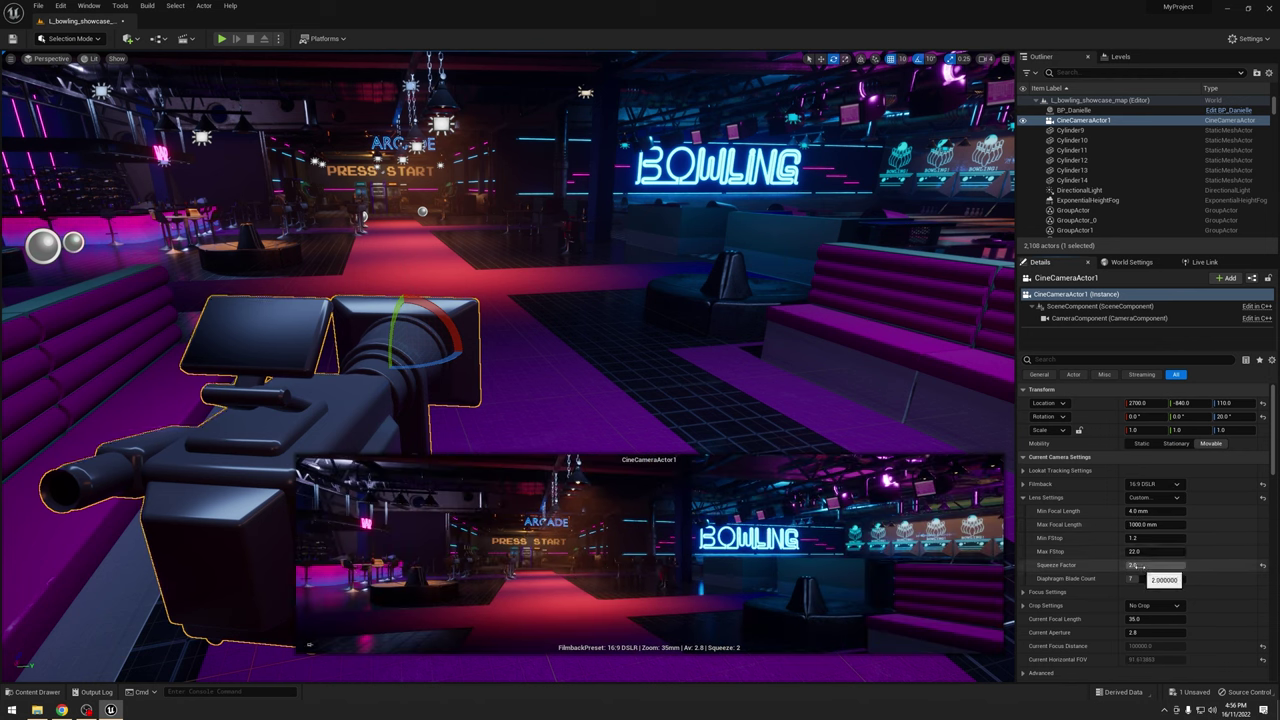
{"action": "left_click", "coordinate": [1155, 565]}
{"action": "key", "text": "Return"}
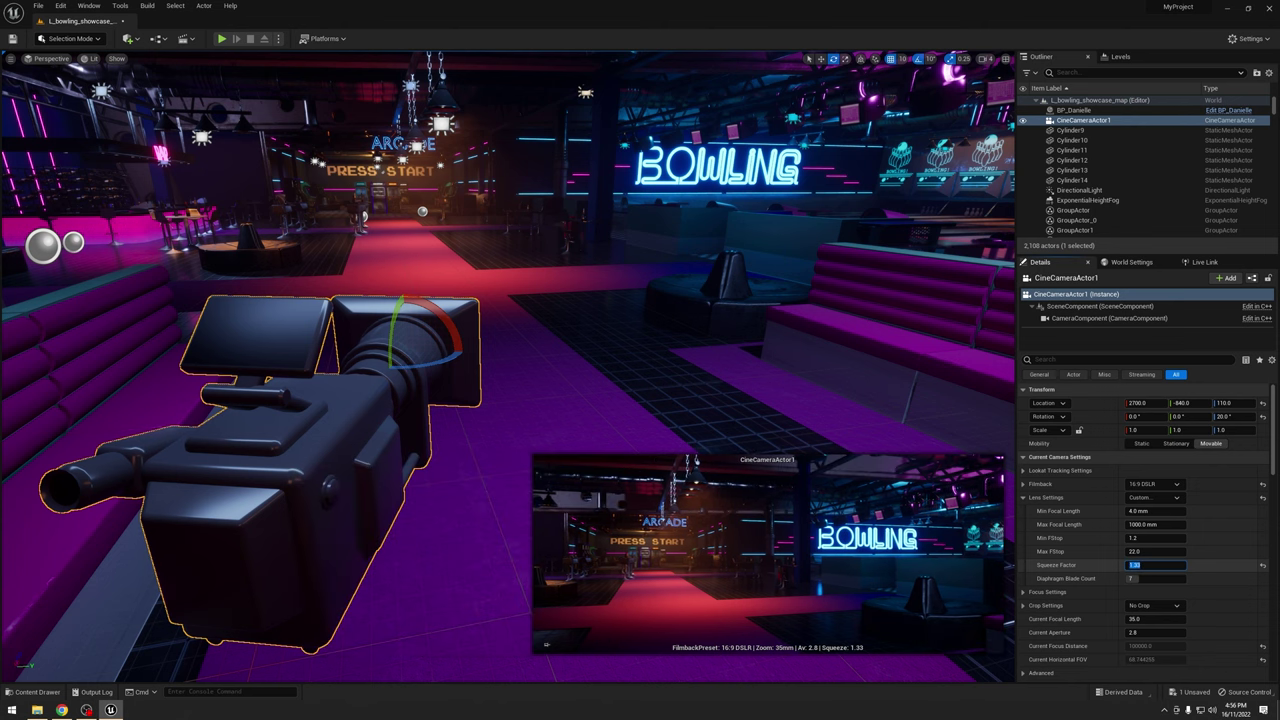
Look through CineCameraActor1 in the main viewport
{"action": "right_click_drag", "start_coordinate": [790, 385], "coordinate": [668, 396]}
{"action": "key", "text": "d"}
{"action": "scroll", "coordinate": [507, 370], "scroll_direction": "up", "scroll_amount": 1}
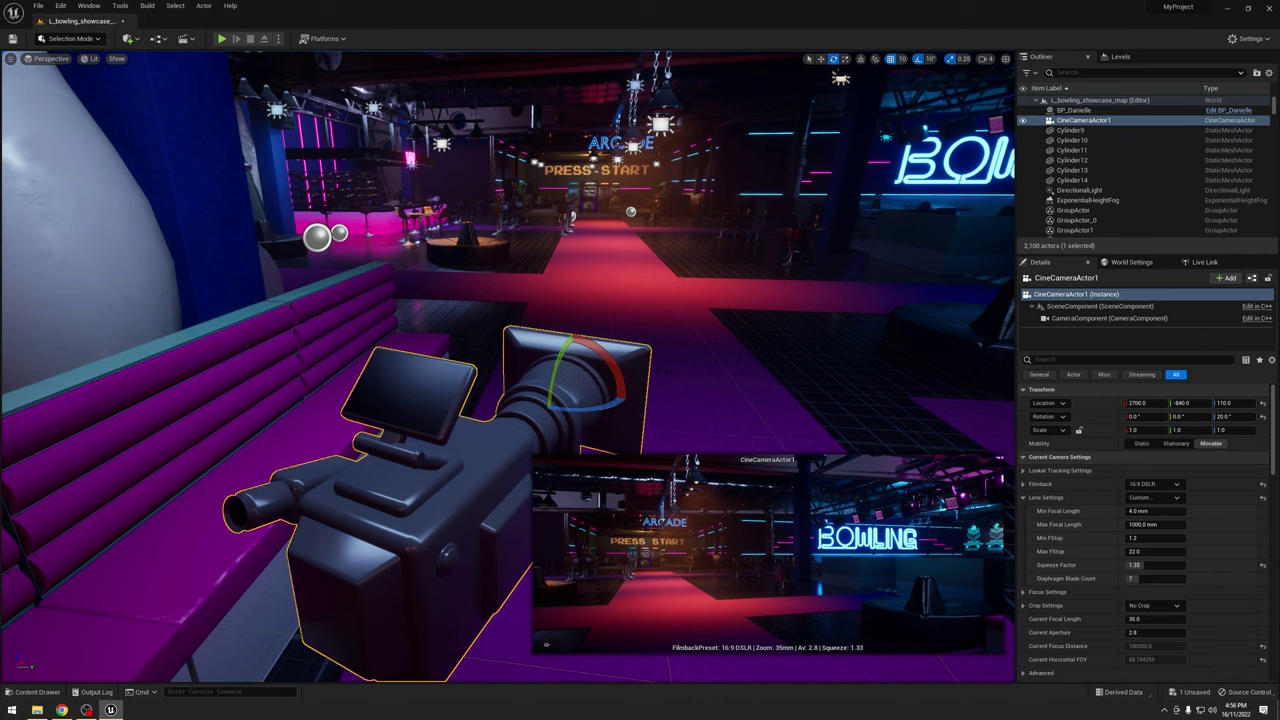
{"action": "left_click", "coordinate": [50, 58]}
{"action": "left_click", "coordinate": [70, 173]}
Expand the focus settings, sample a focus distance from the scene, and lower the manual focus distance to about 20.8 cm
{"action": "mouse_move", "coordinate": [1146, 567]}
{"action": "left_mouse_down"}
{"action": "mouse_move", "coordinate": [1126, 567]}
{"action": "mouse_move", "coordinate": [1185, 565]}
{"action": "mouse_move", "coordinate": [1142, 566]}
{"action": "left_mouse_up"}
{"action": "scroll", "coordinate": [1122, 543], "scroll_direction": "down", "scroll_amount": 5}
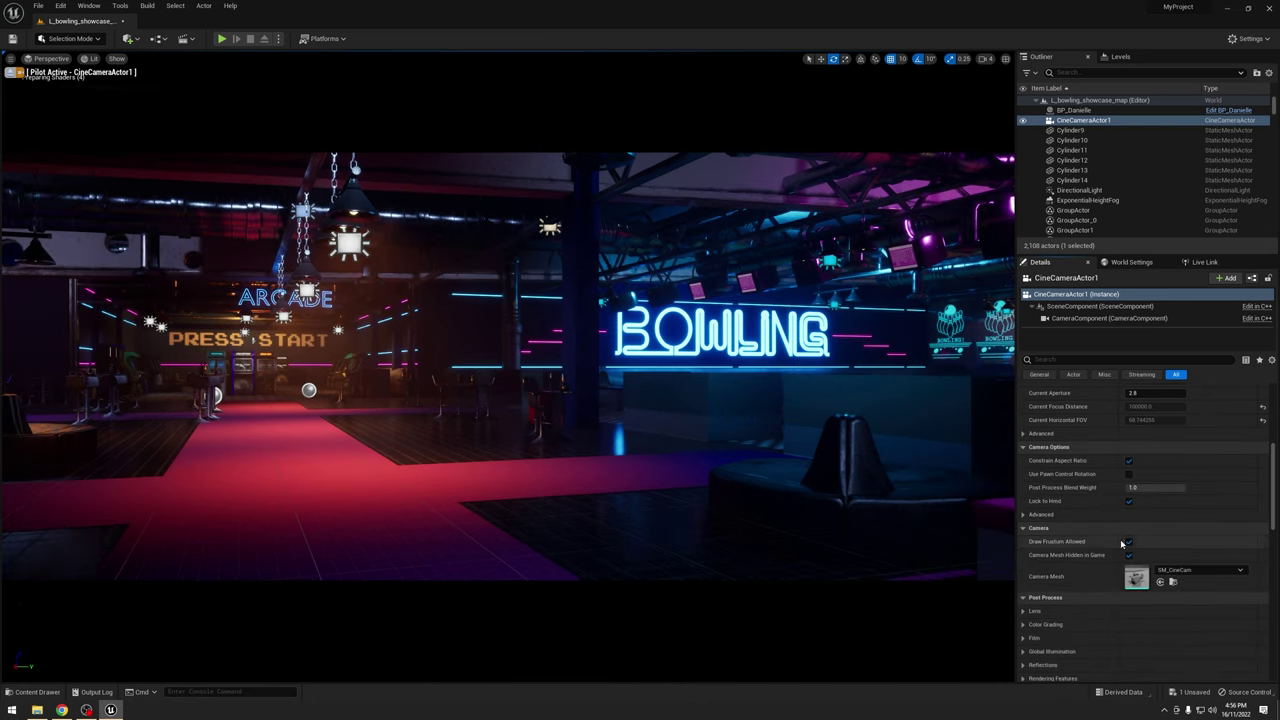
{"action": "scroll", "coordinate": [1122, 543], "scroll_direction": "up", "scroll_amount": 5}
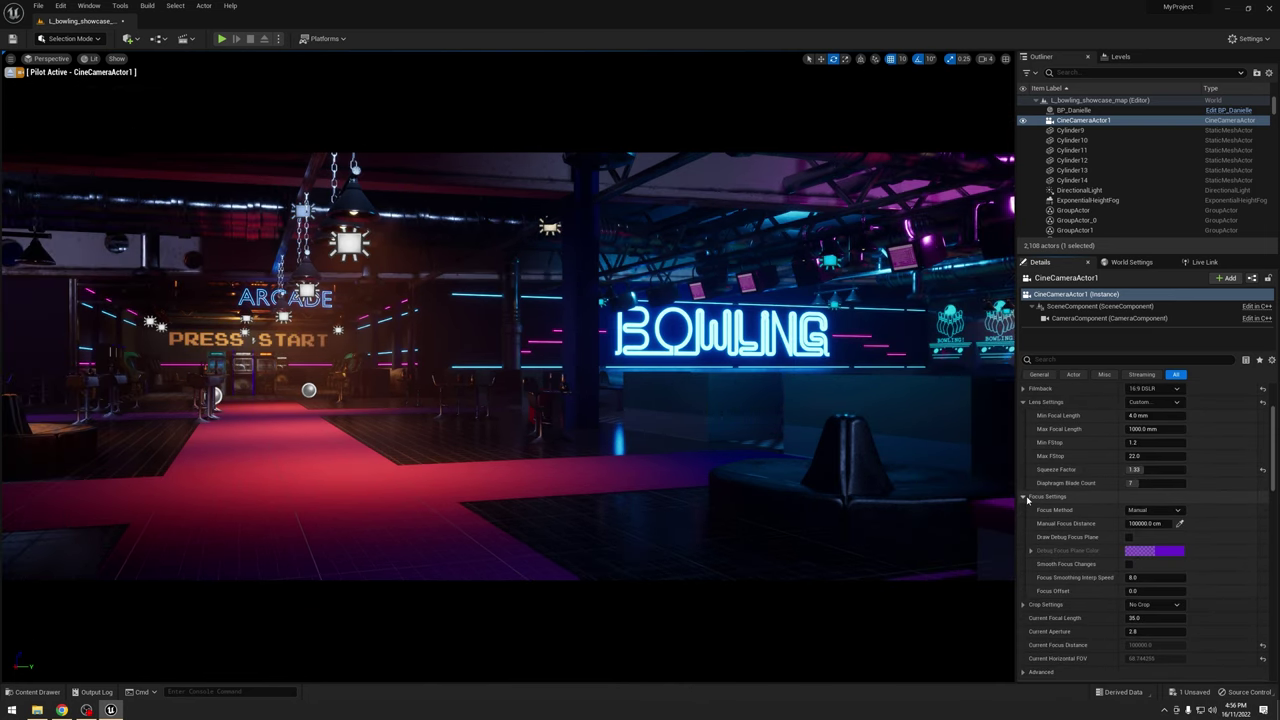
{"action": "left_click", "coordinate": [1181, 523]}
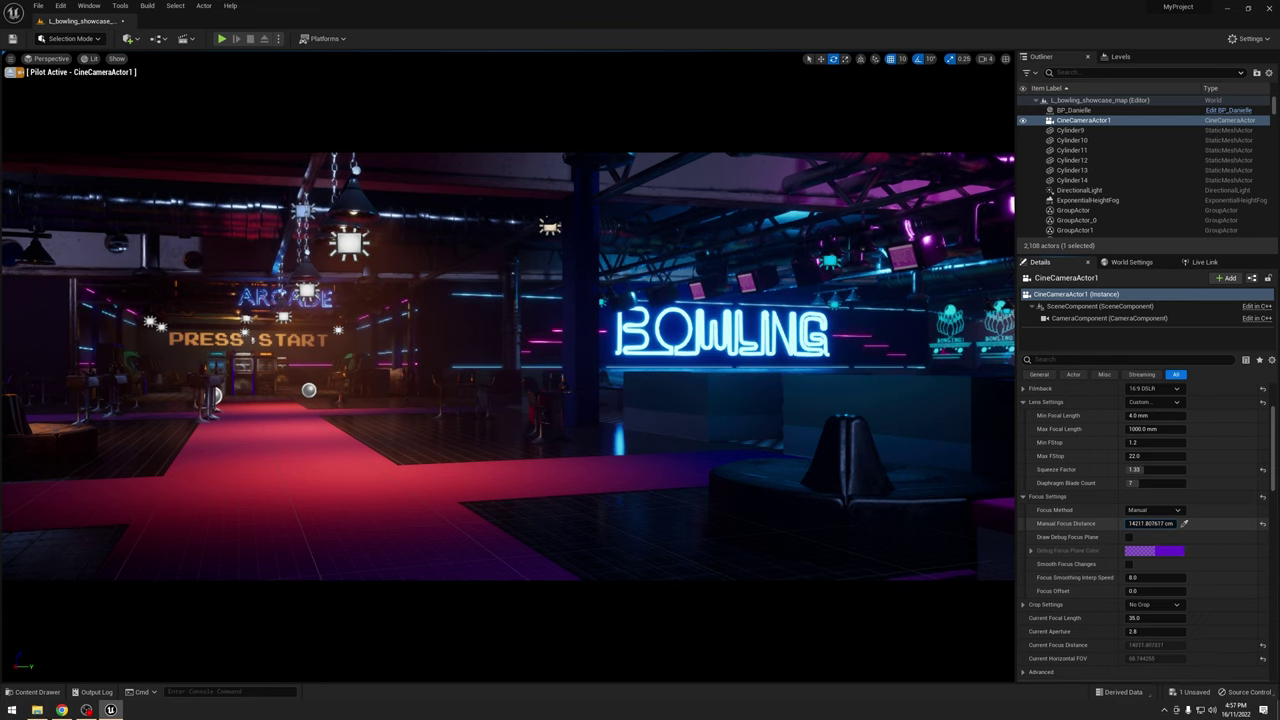
{"action": "left_click_drag", "start_coordinate": [1150, 524], "coordinate": [1128, 524]}
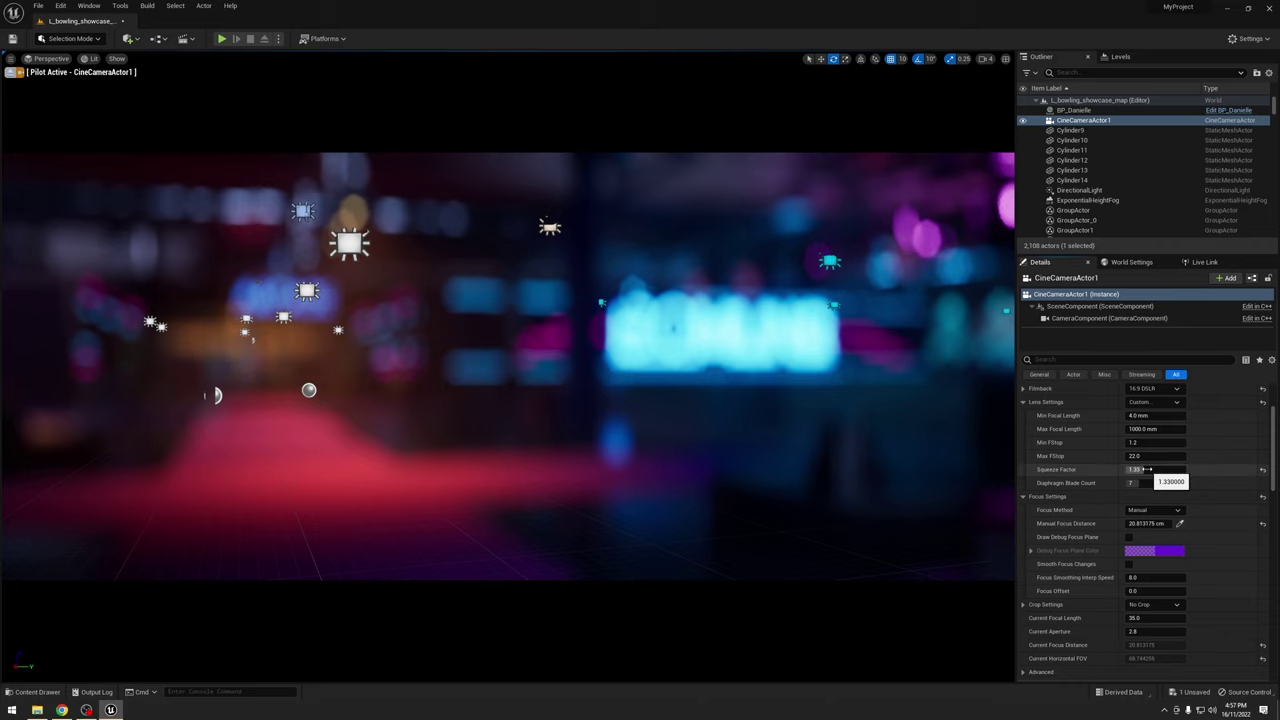
Set the squeeze factor to 1.0 and hide the viewport's editor icons with Game View
{"action": "left_click_drag", "start_coordinate": [1147, 470], "coordinate": [1126, 470]}
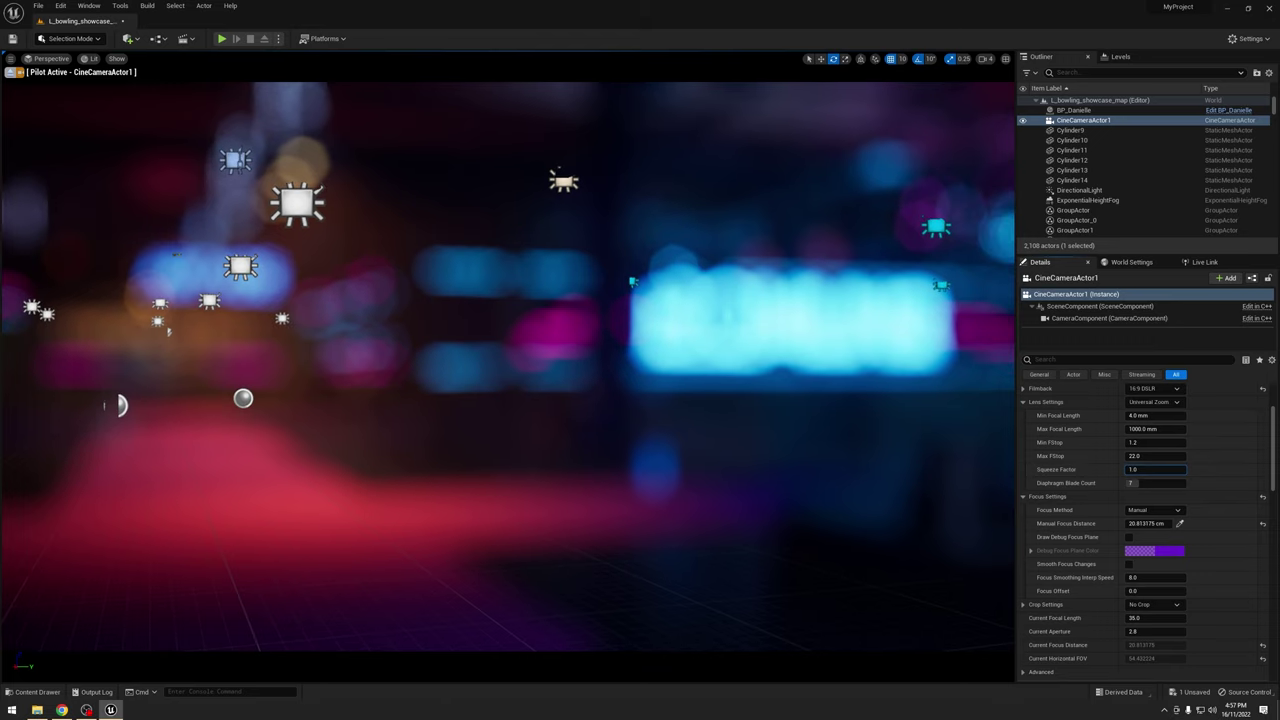
{"action": "mouse_move", "coordinate": [900, 410]}
{"action": "right_mouse_down"}
{"action": "mouse_move", "coordinate": [858, 380]}
{"action": "mouse_move", "coordinate": [896, 414]}
{"action": "right_mouse_up"}
{"action": "key", "text": "g"}
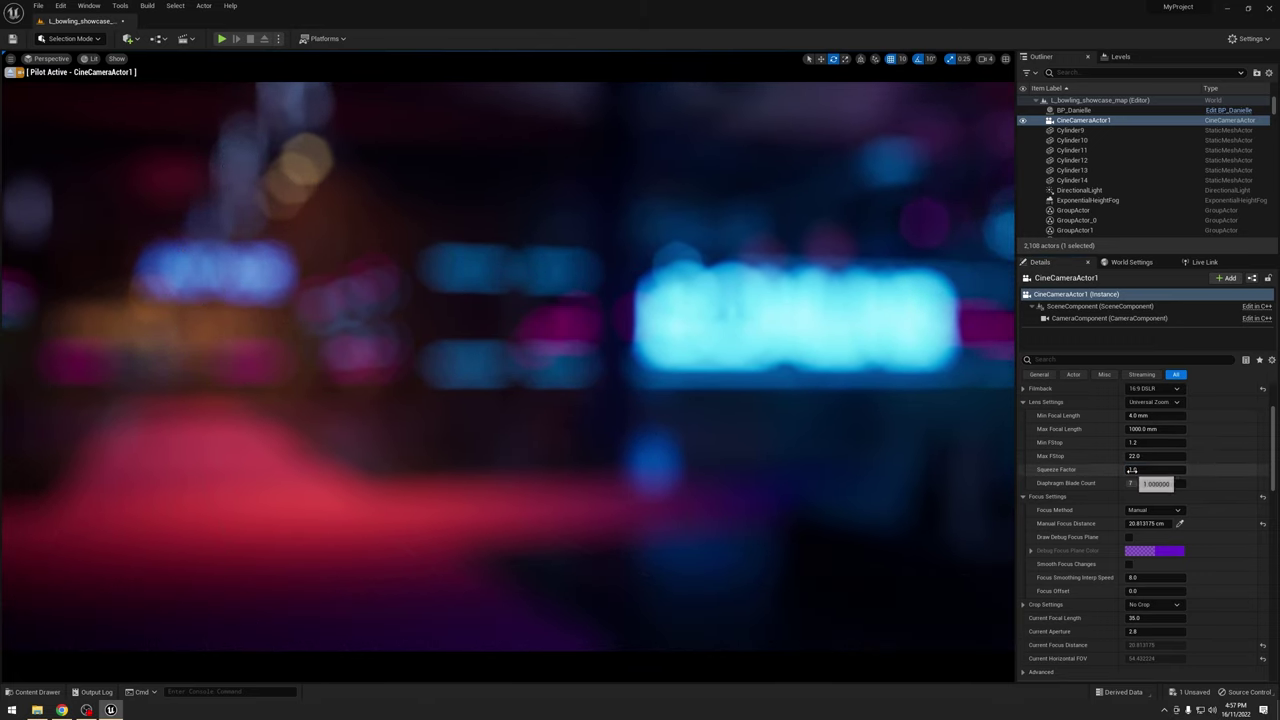
Try a squeeze factor of 2.0 on CineCameraActor1's lens and set it back to 1.33
{"action": "left_click_drag", "start_coordinate": [1131, 469], "coordinate": [1180, 469]}
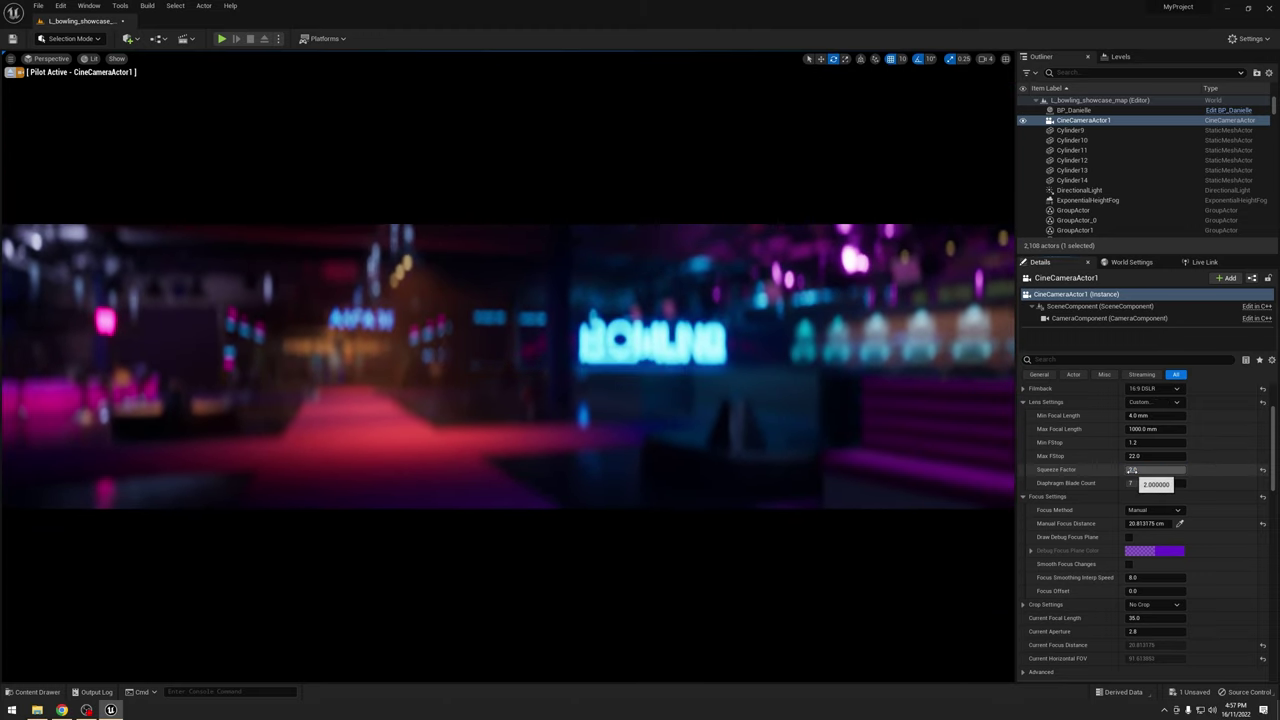
{"action": "left_click", "coordinate": [1138, 470]}
{"action": "type", "text": "1.33"}
{"action": "key", "text": "Return"}
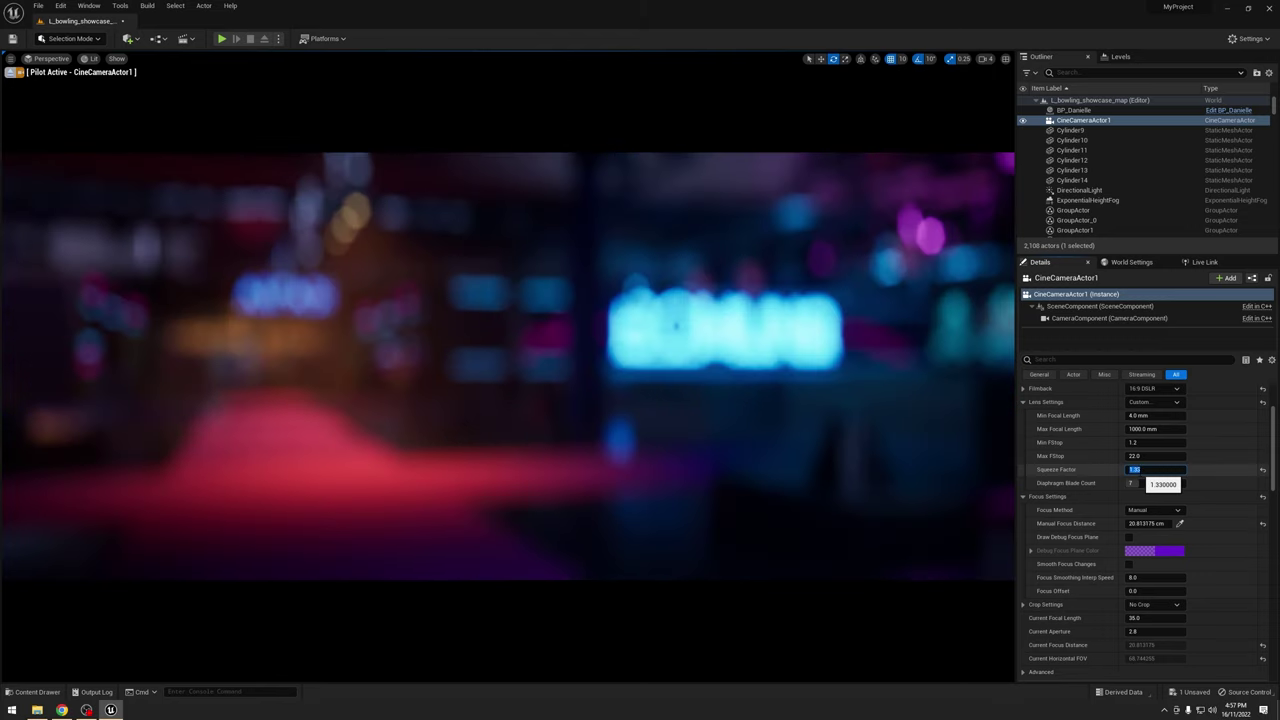
Change the camera's filmback to 35mm Full Aperture and raise the squeeze factor to 2.0
{"action": "left_click", "coordinate": [1152, 388]}
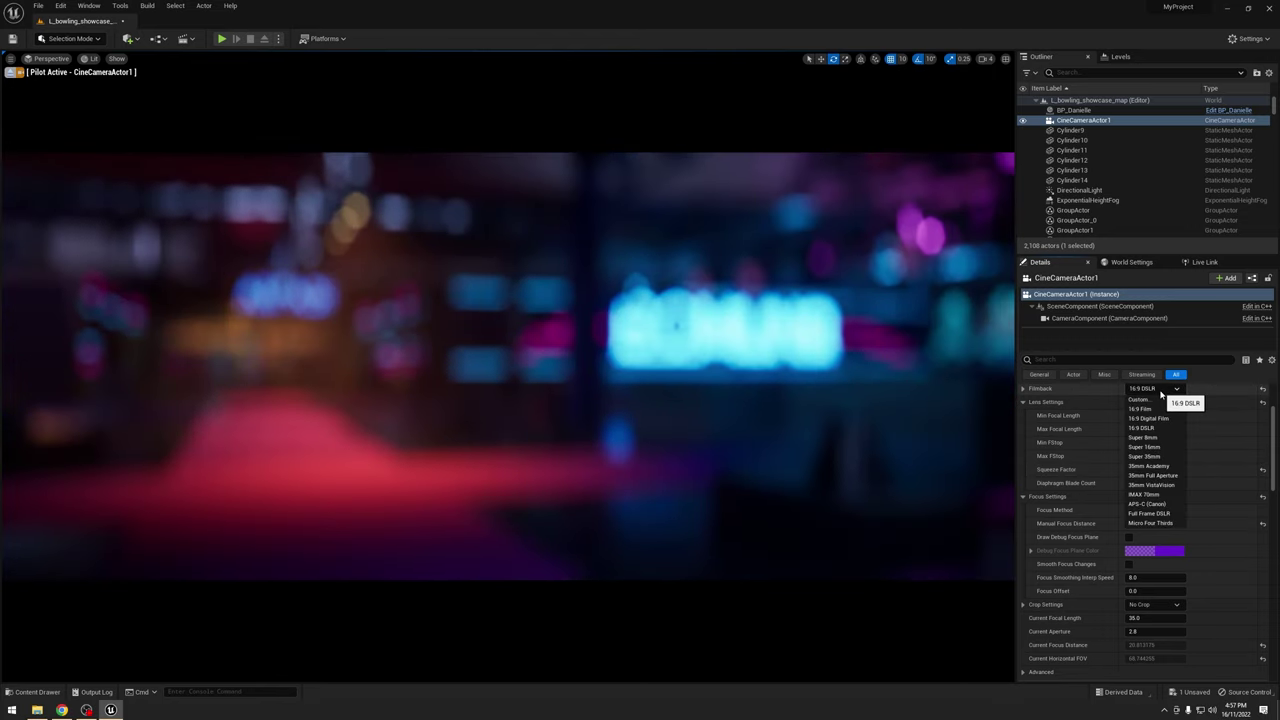
{"action": "left_click", "coordinate": [1152, 475]}
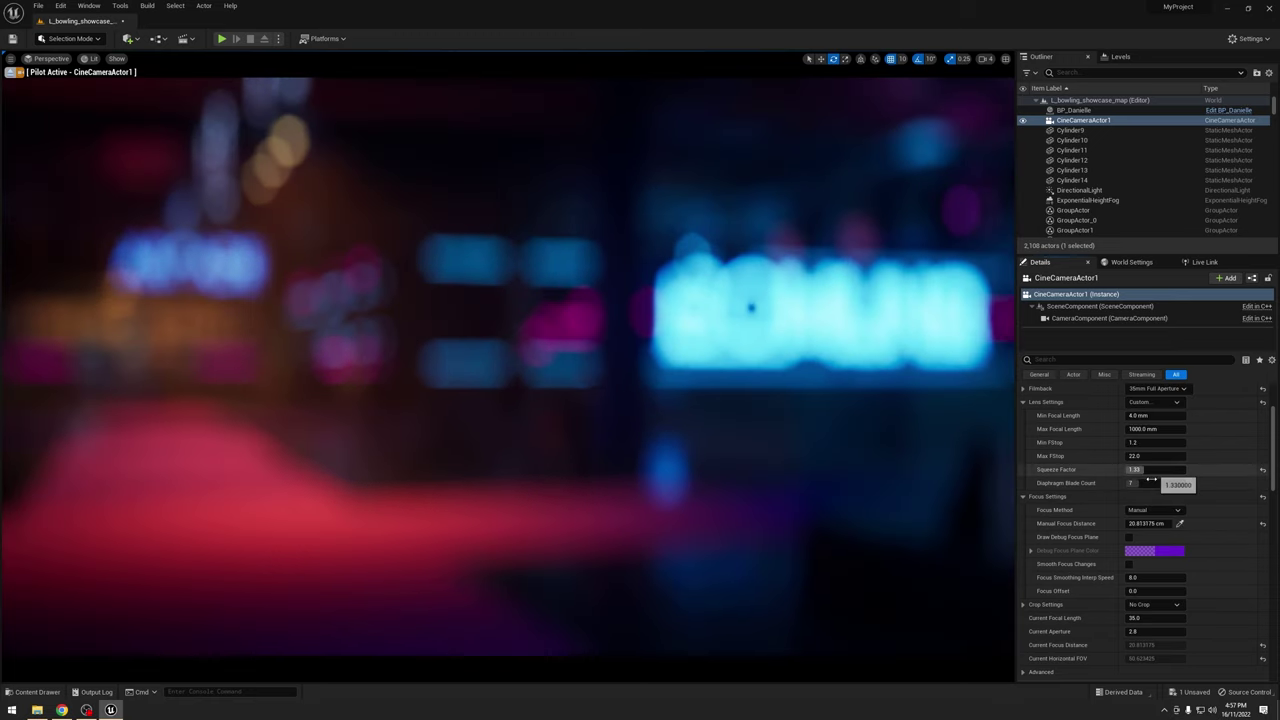
{"action": "mouse_move", "coordinate": [1148, 470]}
{"action": "left_mouse_down"}
{"action": "mouse_move", "coordinate": [1180, 470]}
{"action": "mouse_move", "coordinate": [1155, 470]}
{"action": "left_mouse_up"}
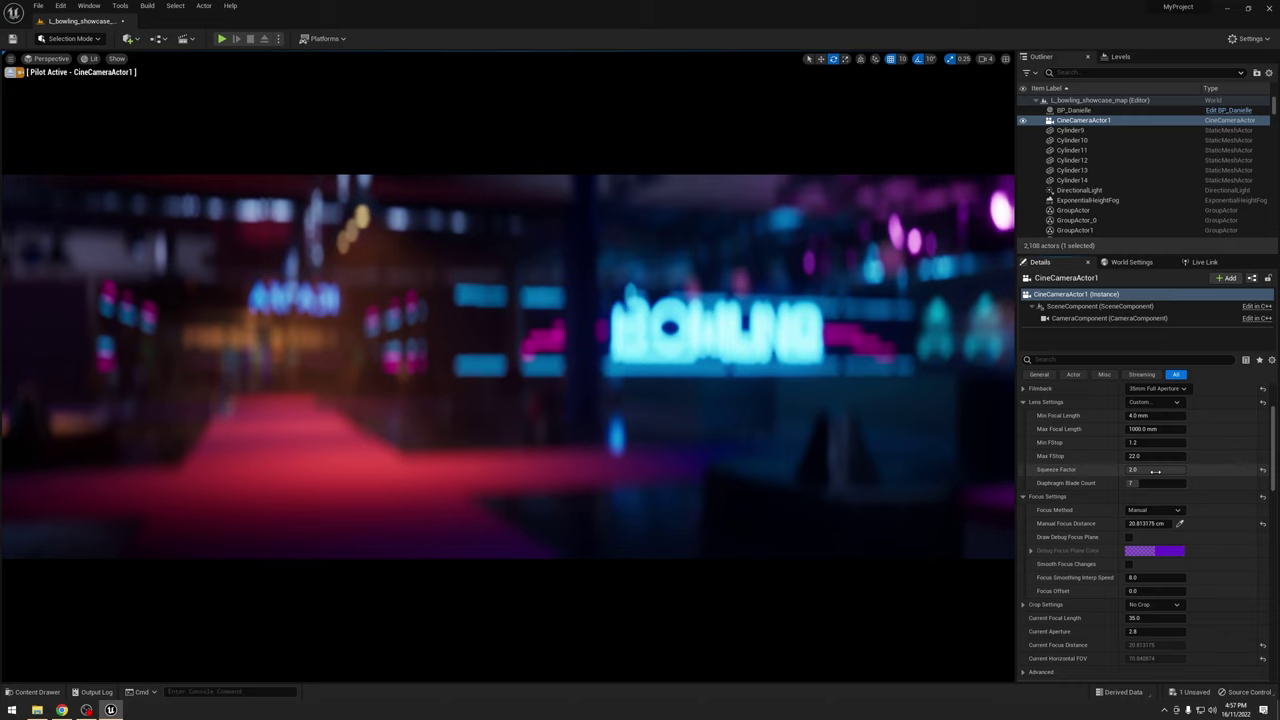
Return the squeeze factor to 1.33 and switch the filmback back to 16:9 DSLR
{"action": "left_click", "coordinate": [1155, 470]}
{"action": "type", "text": "1.33"}
{"action": "key", "text": "Return"}
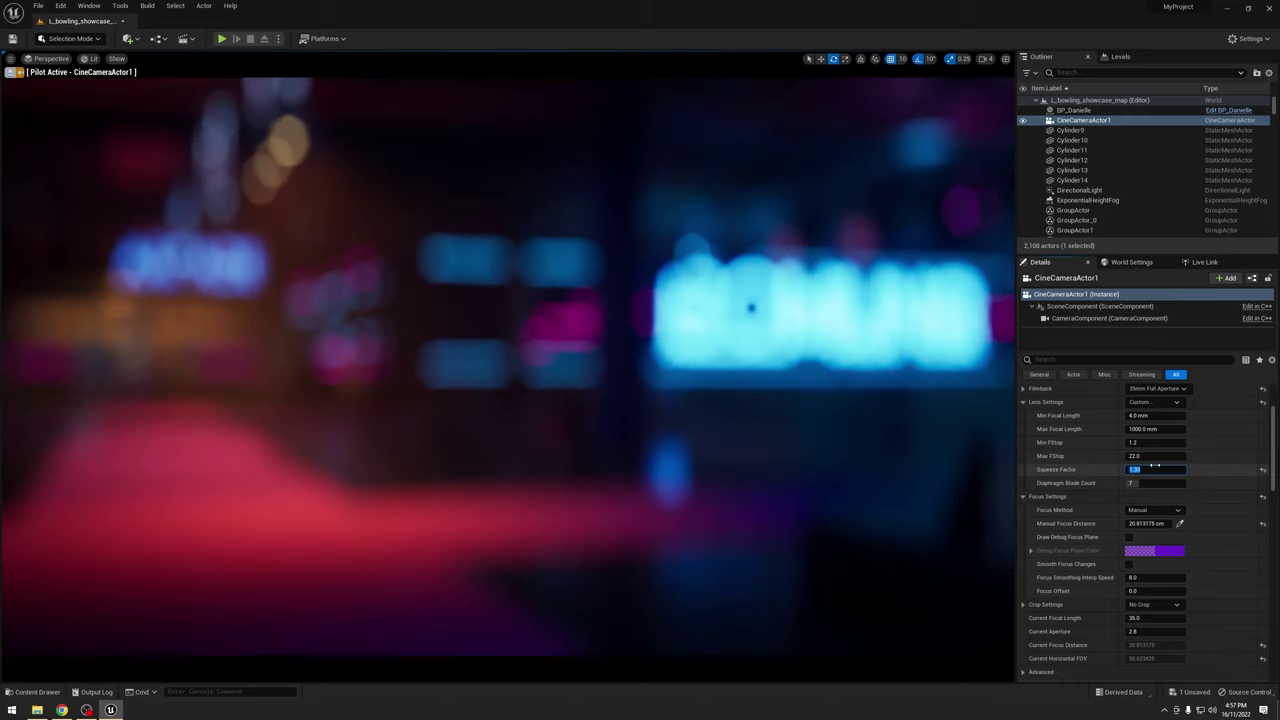
{"action": "left_click", "coordinate": [1155, 391]}
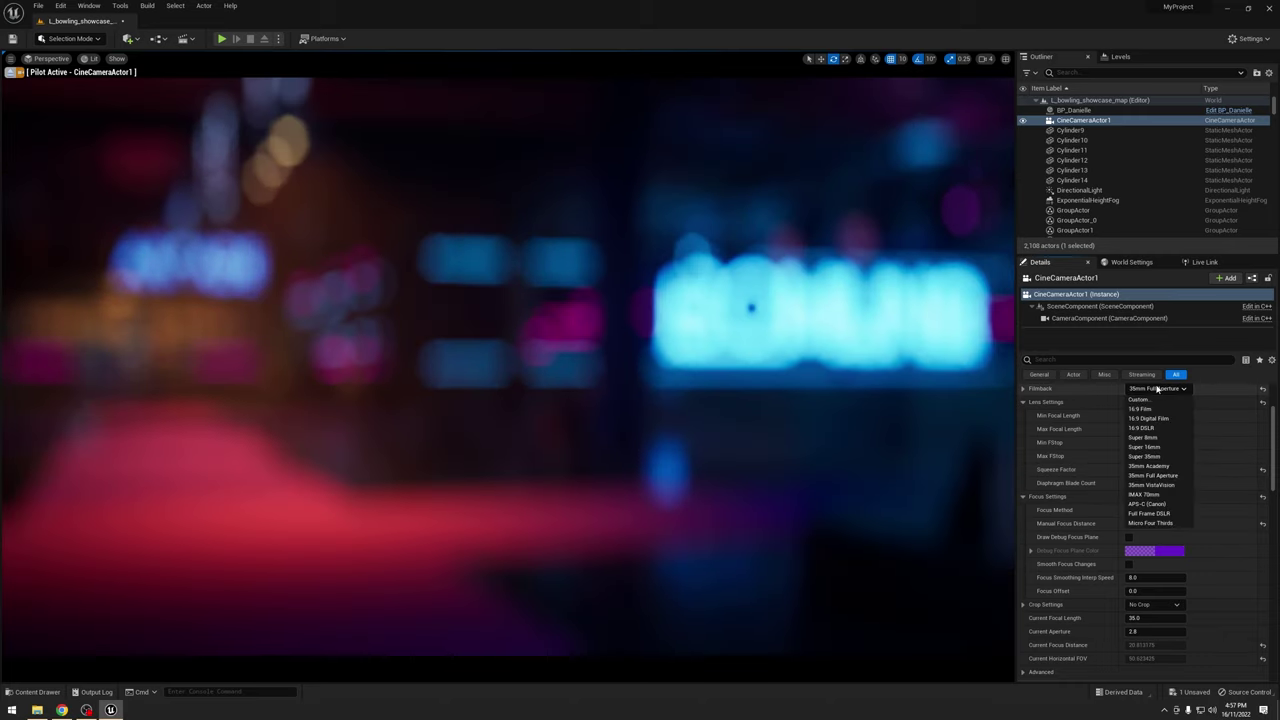
{"action": "left_click", "coordinate": [1155, 428]}
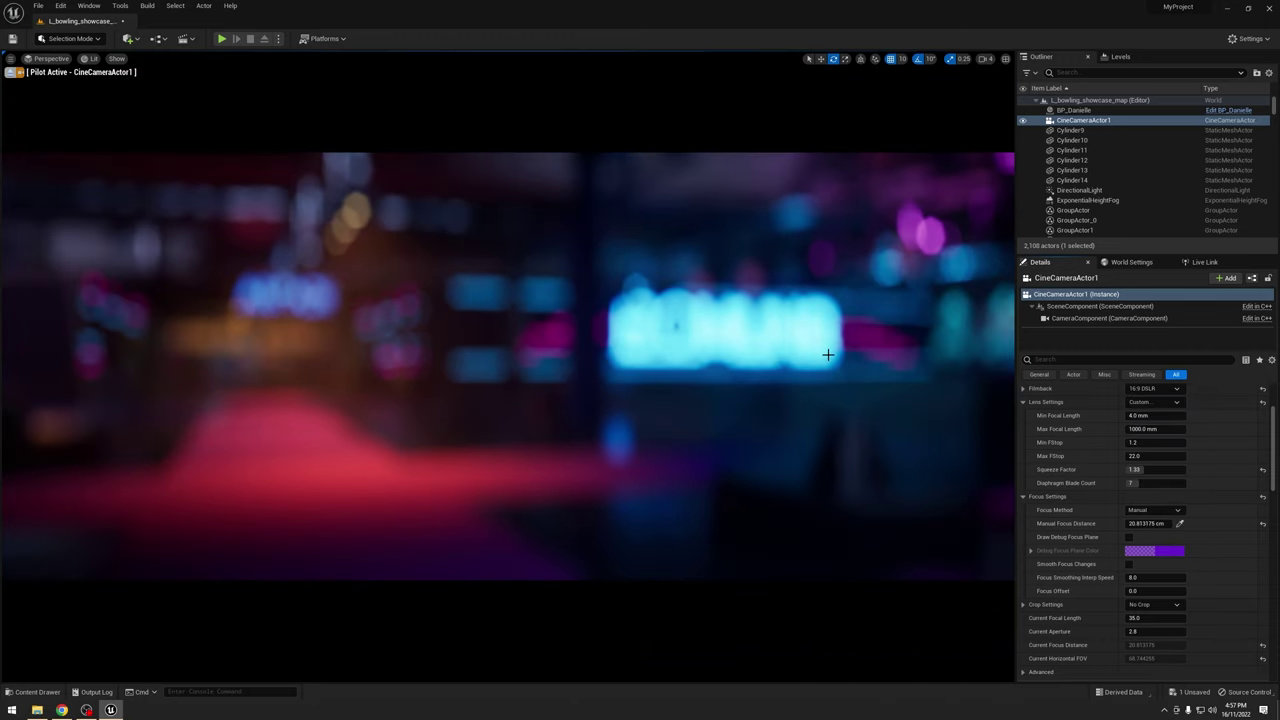